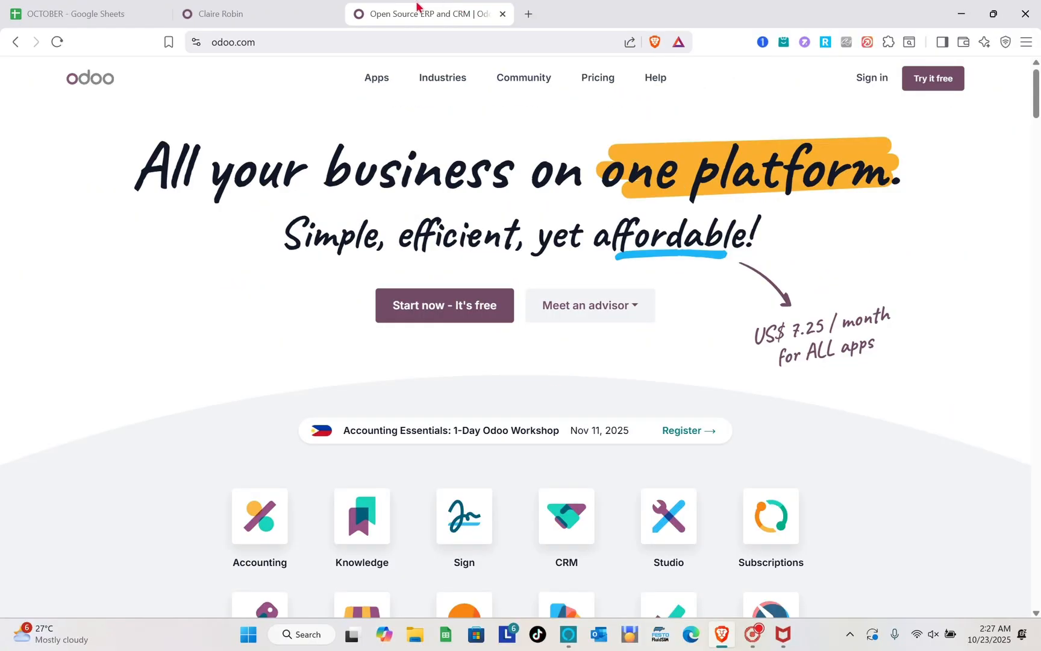
# Look over the Odoo homepage and start the free trial to reach the app selection
pyautogui.click(301, 39)
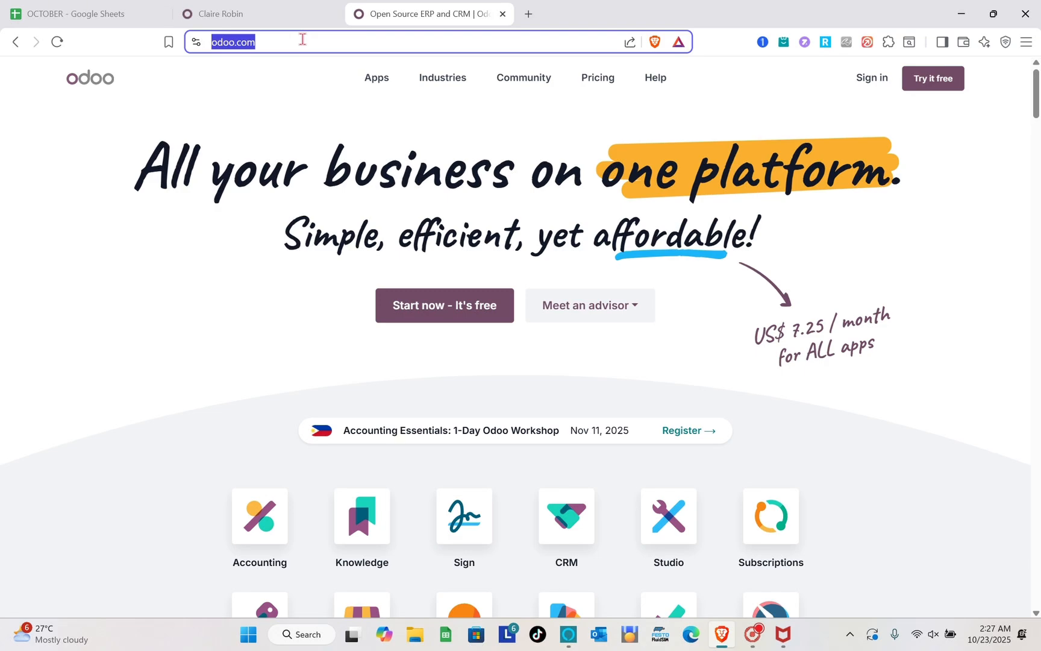
pyautogui.click(124, 244)
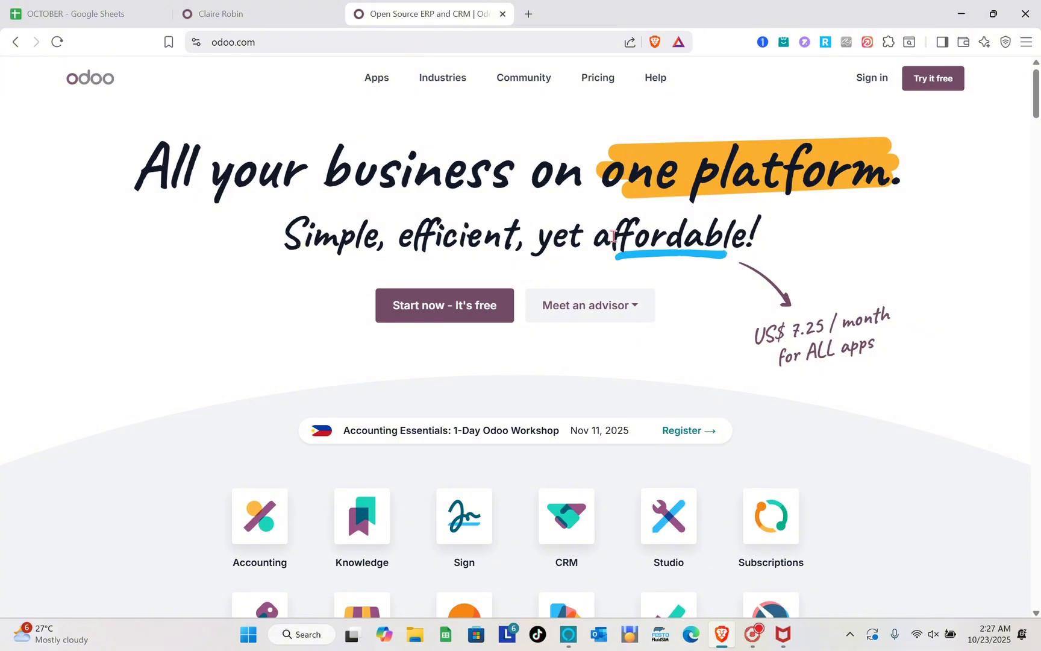
pyautogui.scroll(-7, 612, 235)
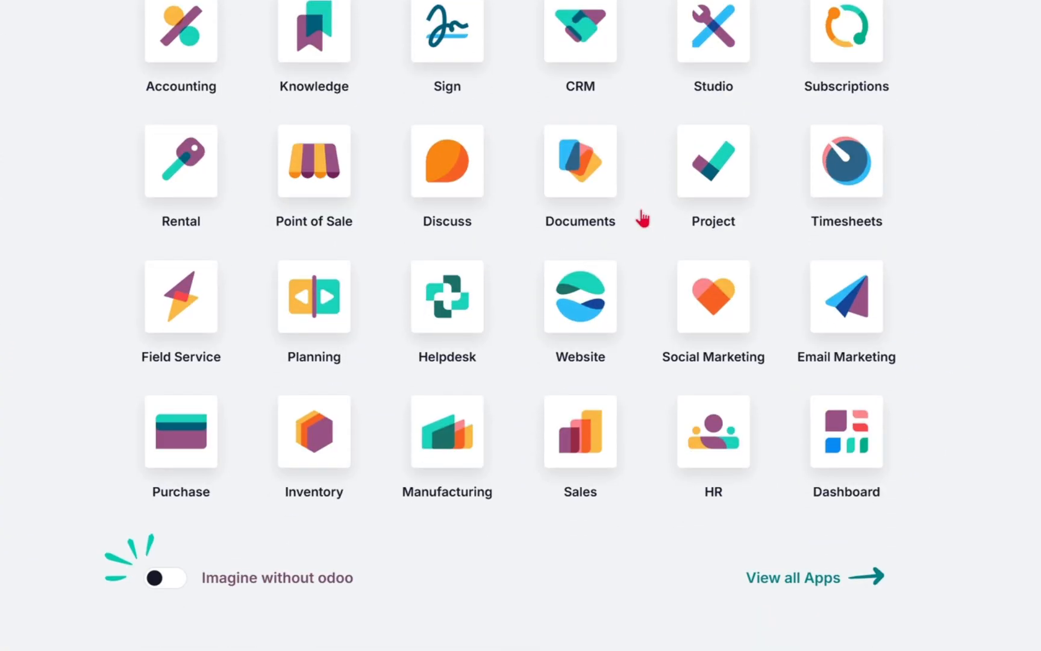
pyautogui.scroll(-8, 642, 219)
pyautogui.scroll(9, 643, 218)
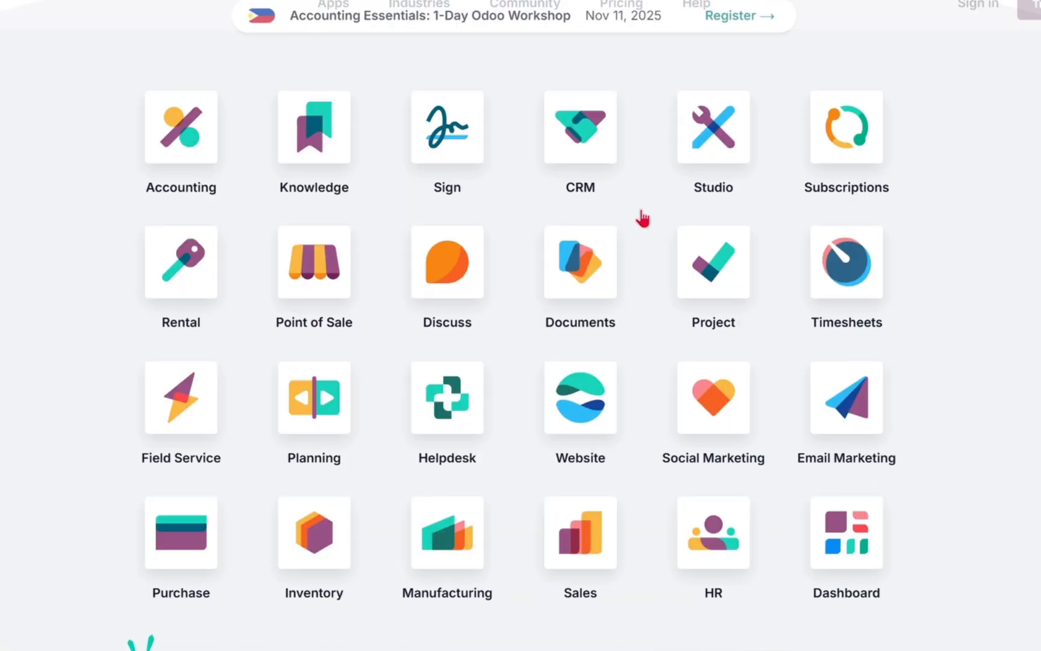
pyautogui.scroll(7, 643, 219)
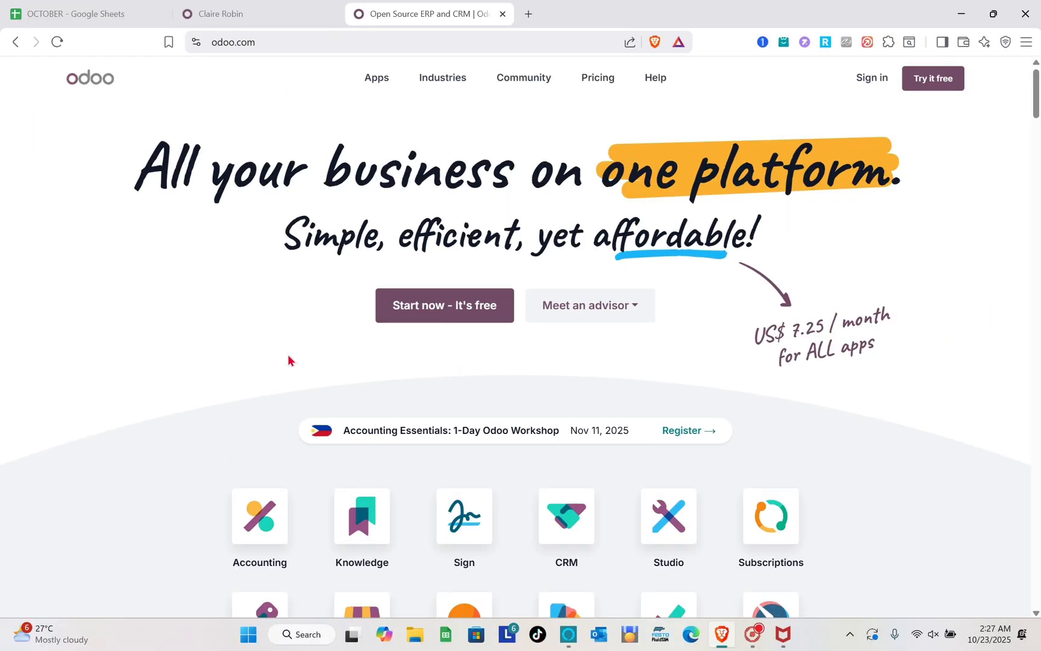
pyautogui.click(435, 324)
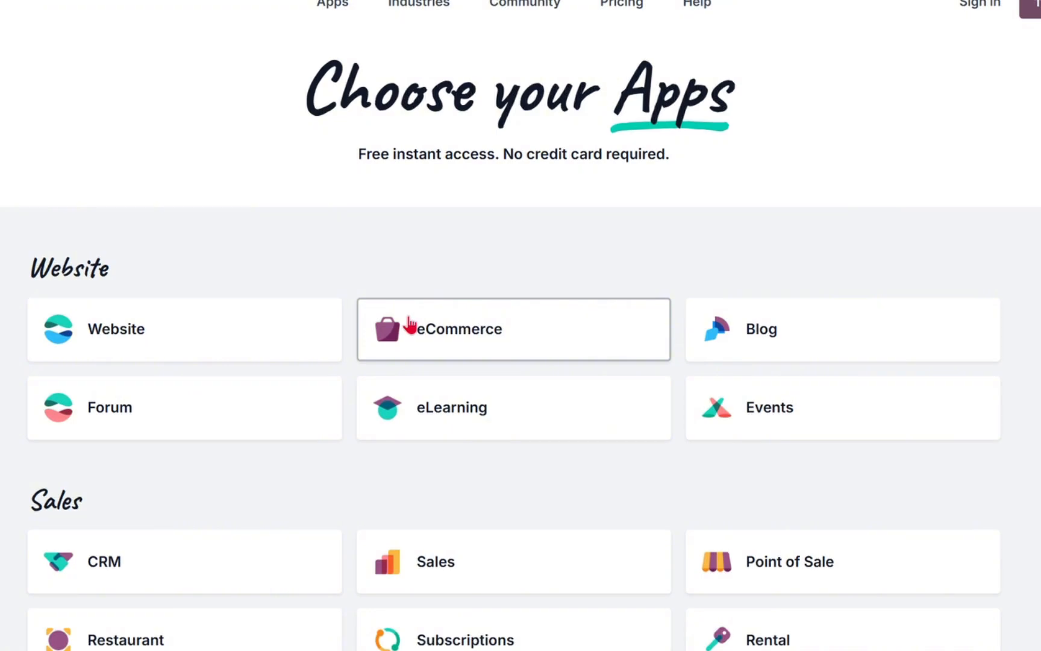
# Choose the Payroll app from the Human Resources group and continue to the trial sign-up form
pyautogui.scroll(-1, 408, 325)
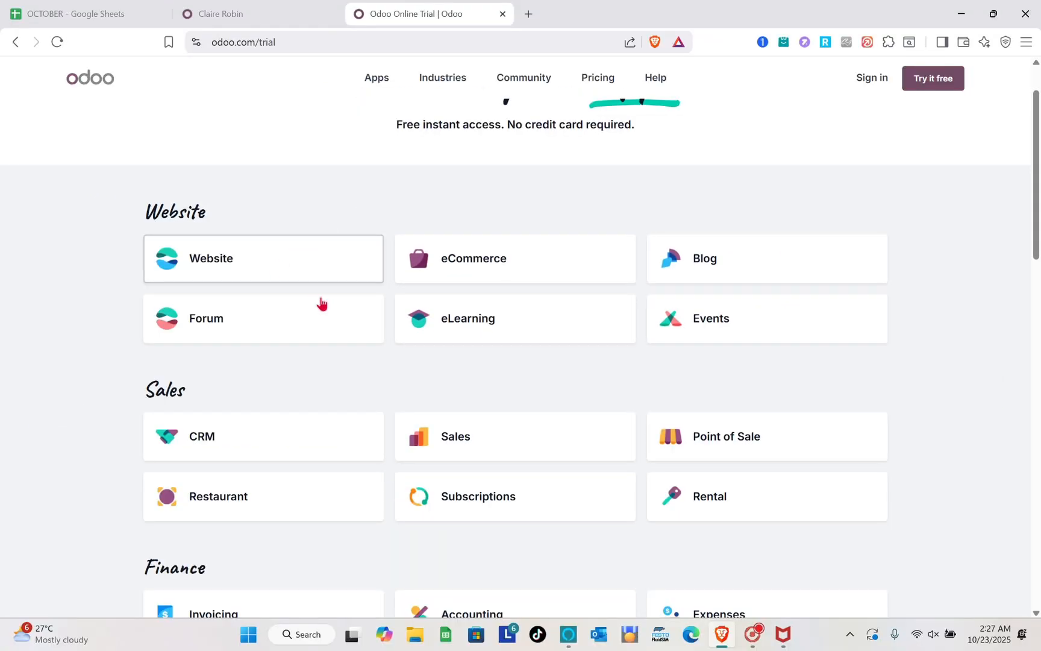
pyautogui.scroll(-3, 546, 324)
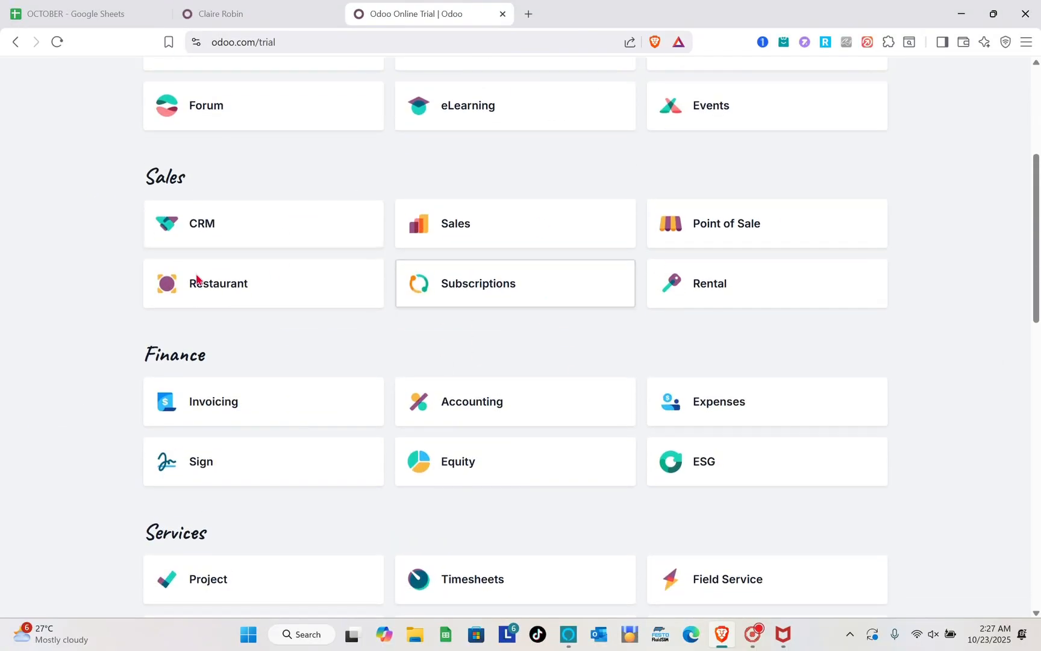
pyautogui.scroll(-4, 209, 398)
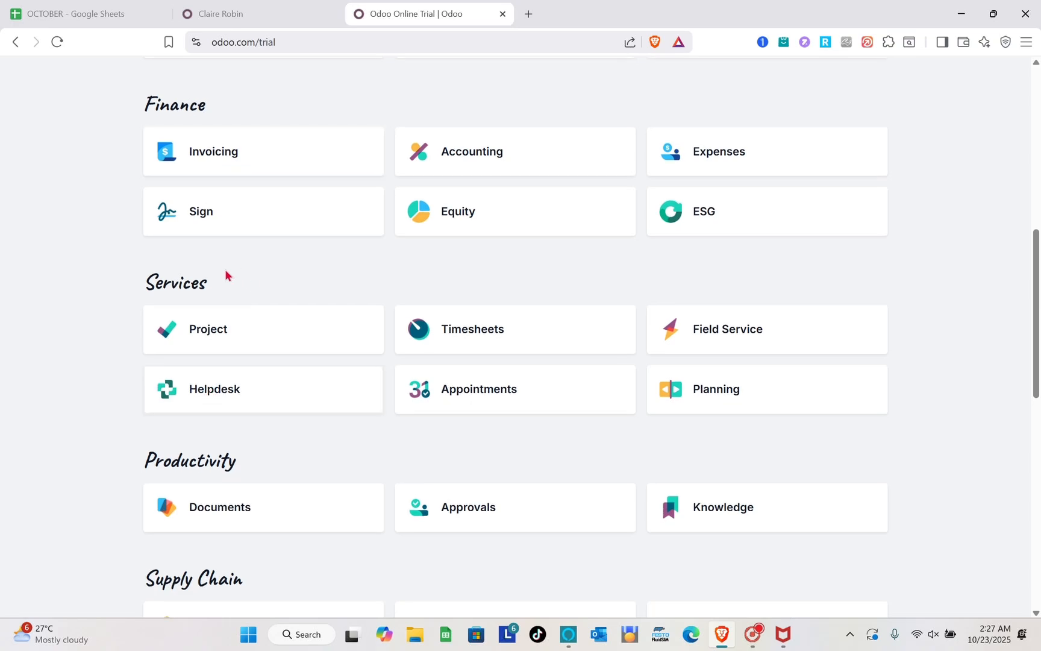
pyautogui.scroll(-5, 256, 446)
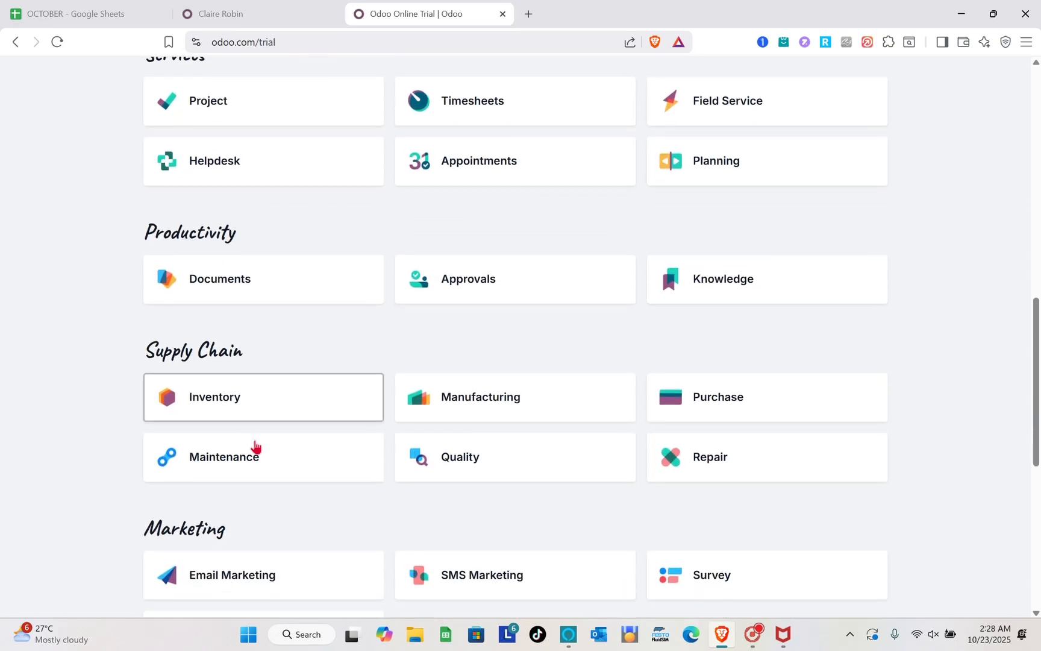
pyautogui.scroll(-3, 255, 446)
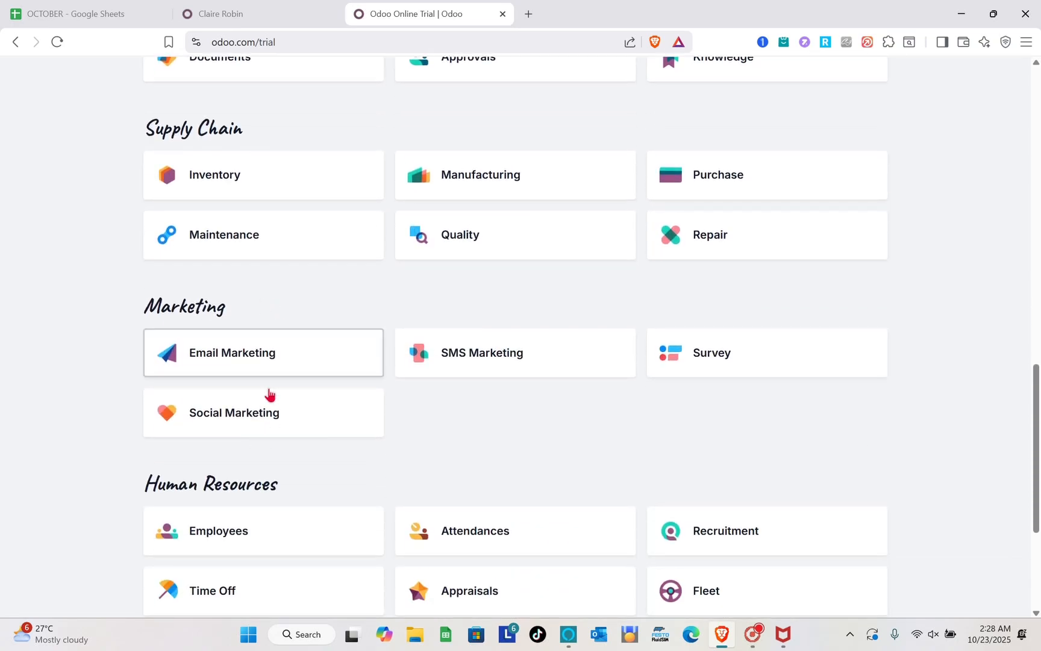
pyautogui.scroll(-3, 270, 394)
pyautogui.scroll(-1, 292, 551)
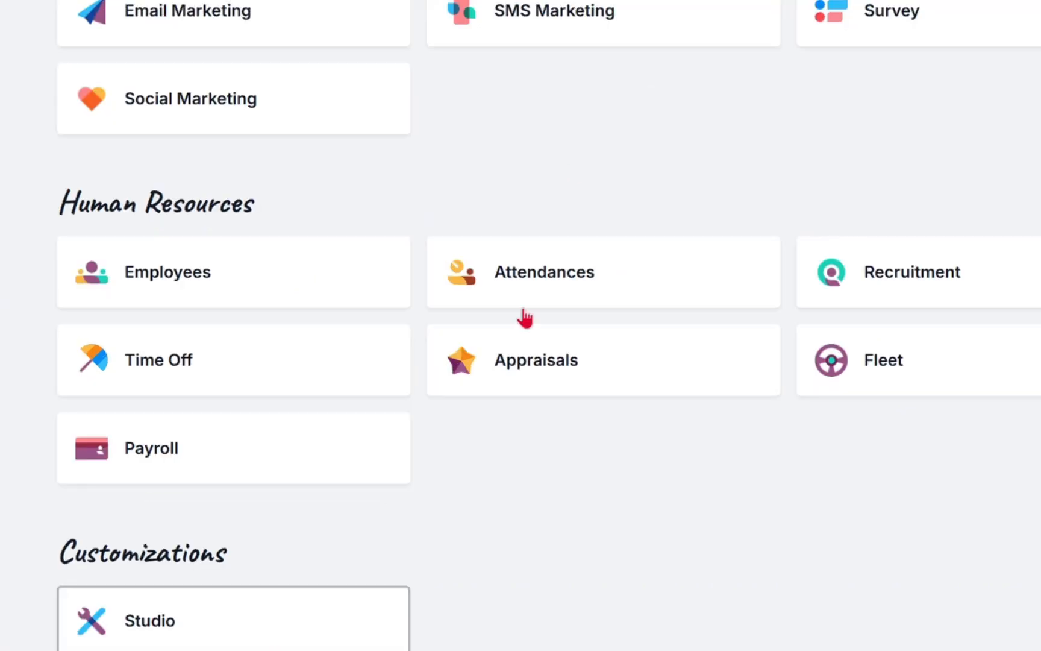
pyautogui.click(129, 279)
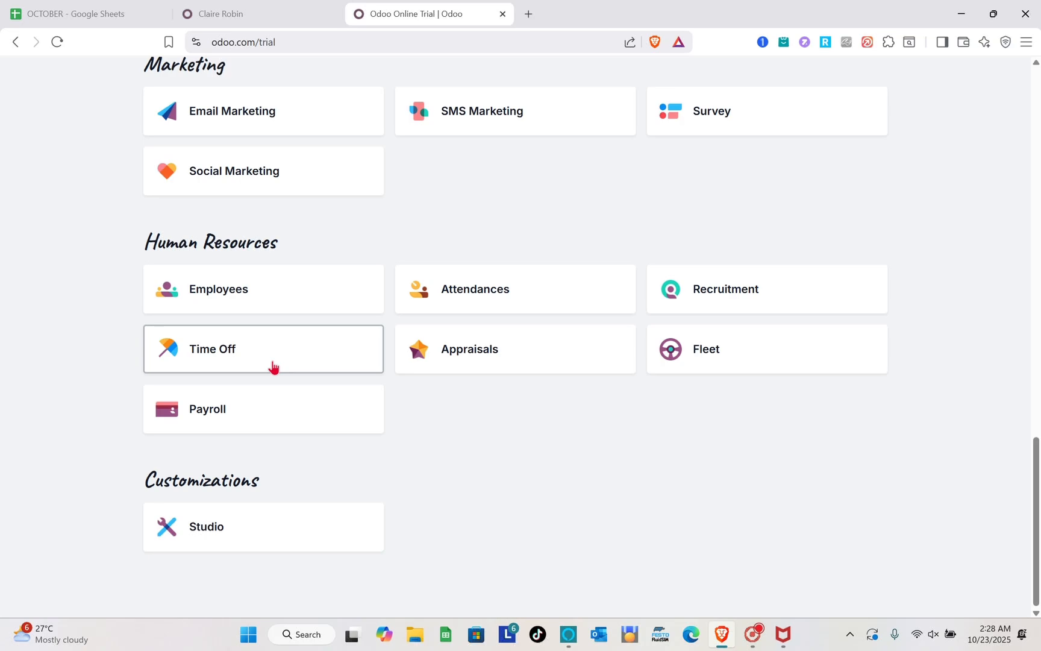
pyautogui.click(240, 422)
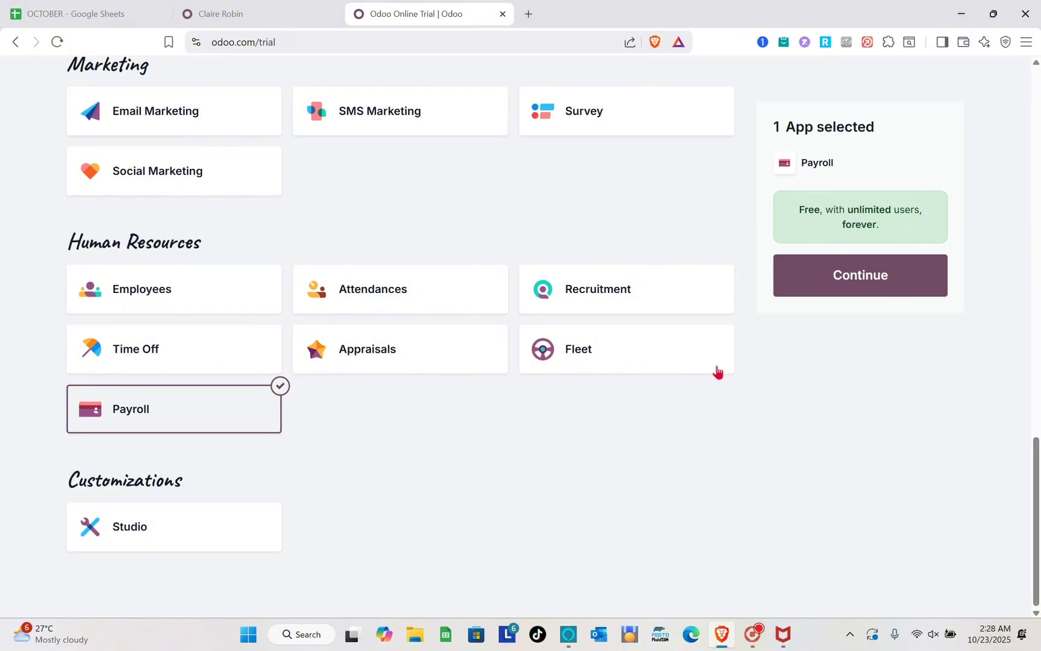
pyautogui.click(824, 298)
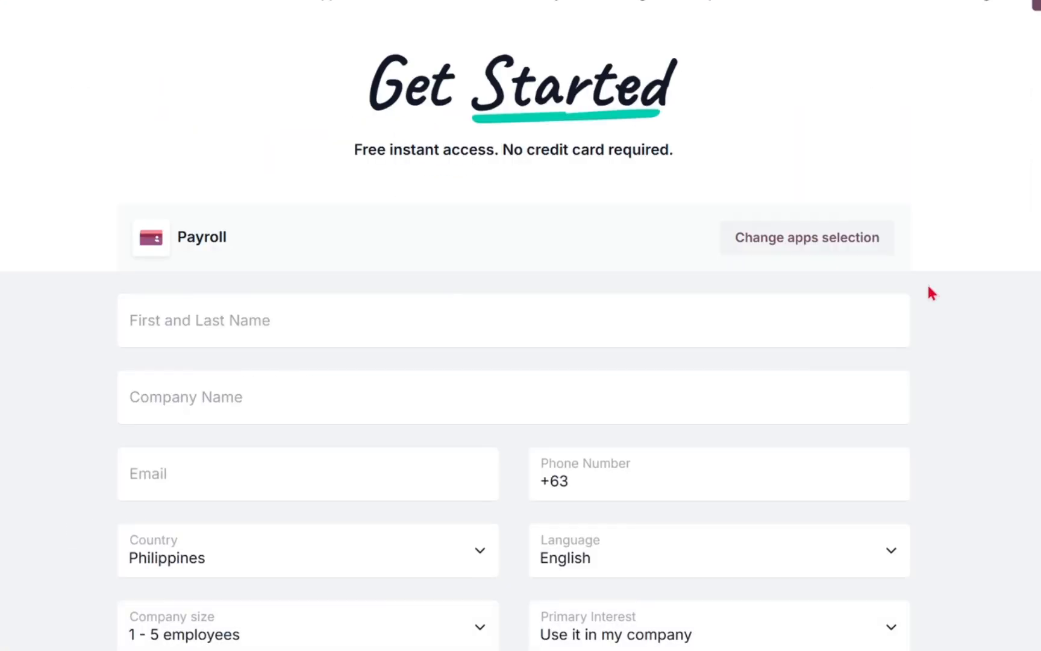
pyautogui.scroll(-2, 927, 282)
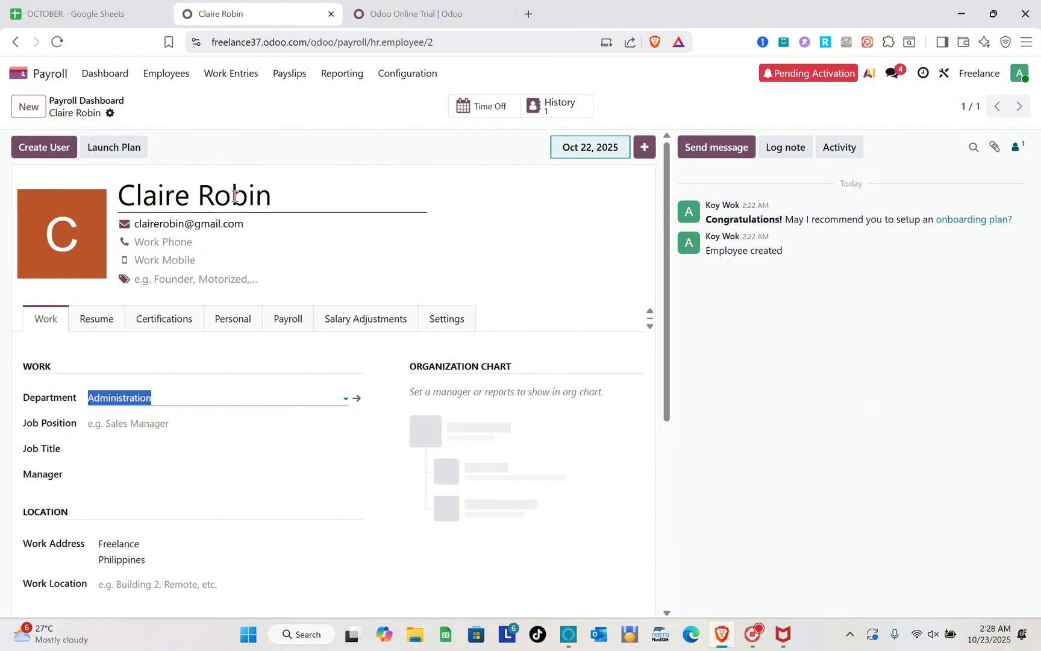
pyautogui.click(294, 200)
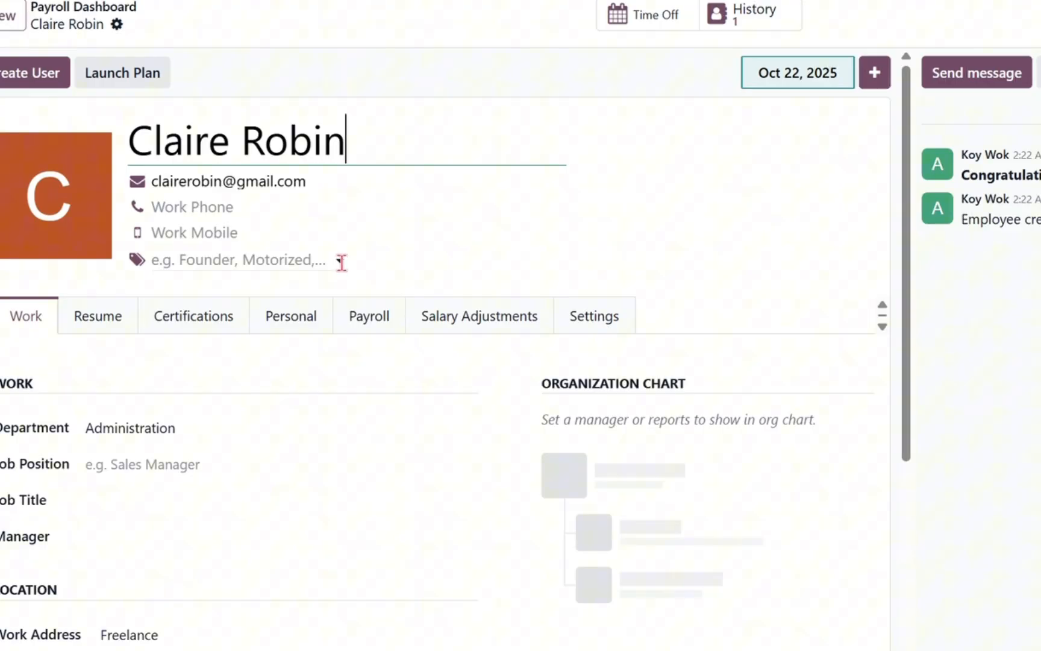
pyautogui.click(341, 262)
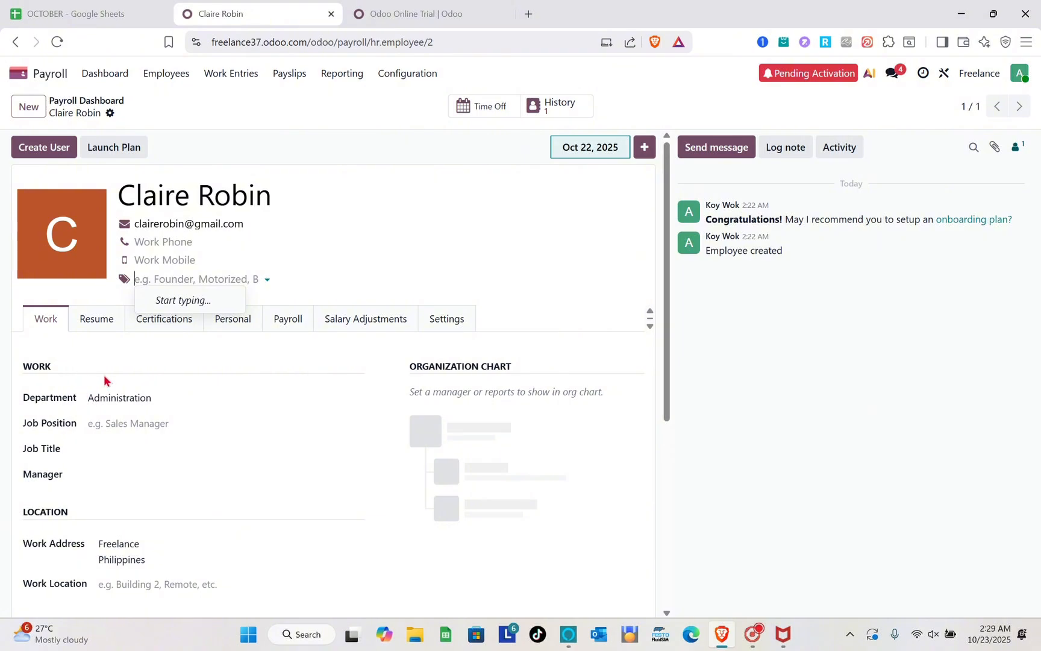
pyautogui.scroll(-1, 103, 375)
pyautogui.click(198, 336)
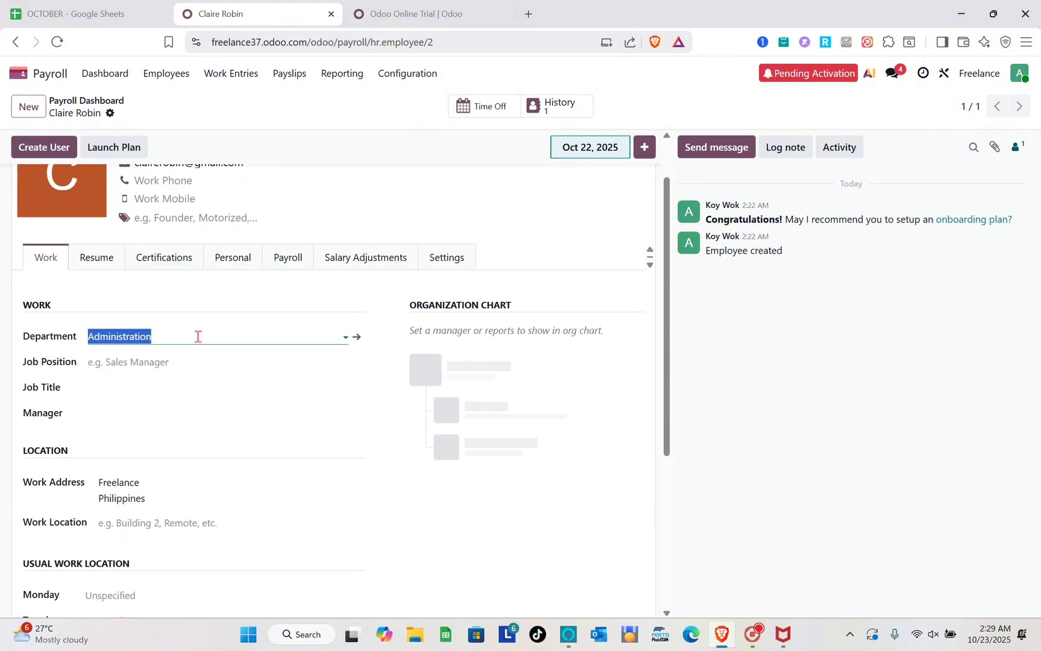
# Try to set the employee's job position to Sales Manager in the work details
pyautogui.click(159, 360)
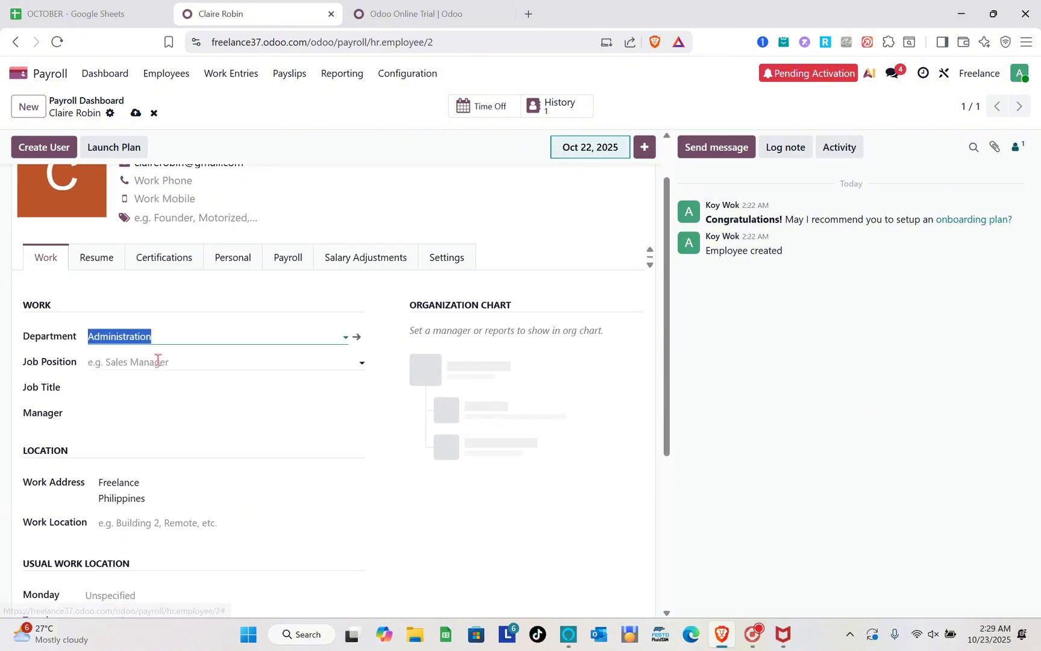
pyautogui.click(149, 361)
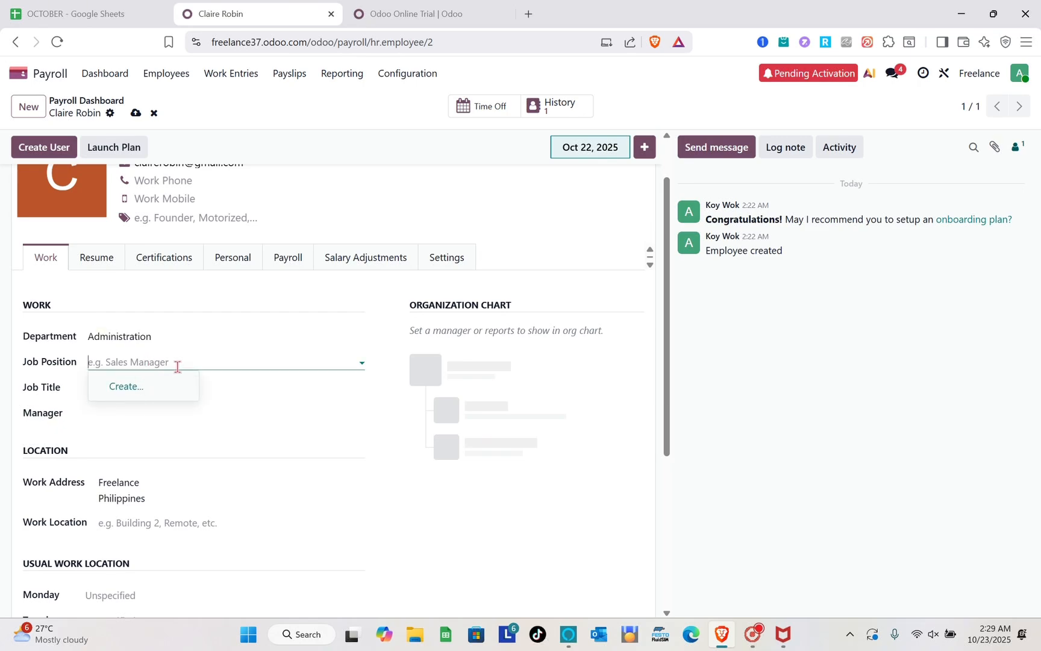
pyautogui.press('capslock')
pyautogui.write('S')
pyautogui.press('capslock')
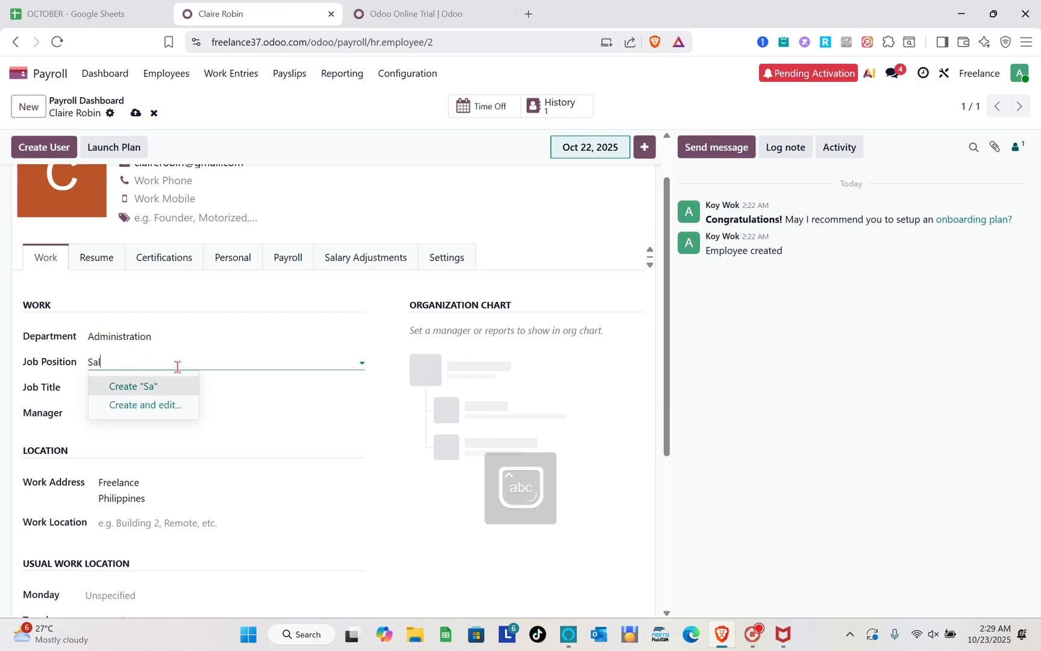
pyautogui.write('ales Mana')
pyautogui.write('ger')
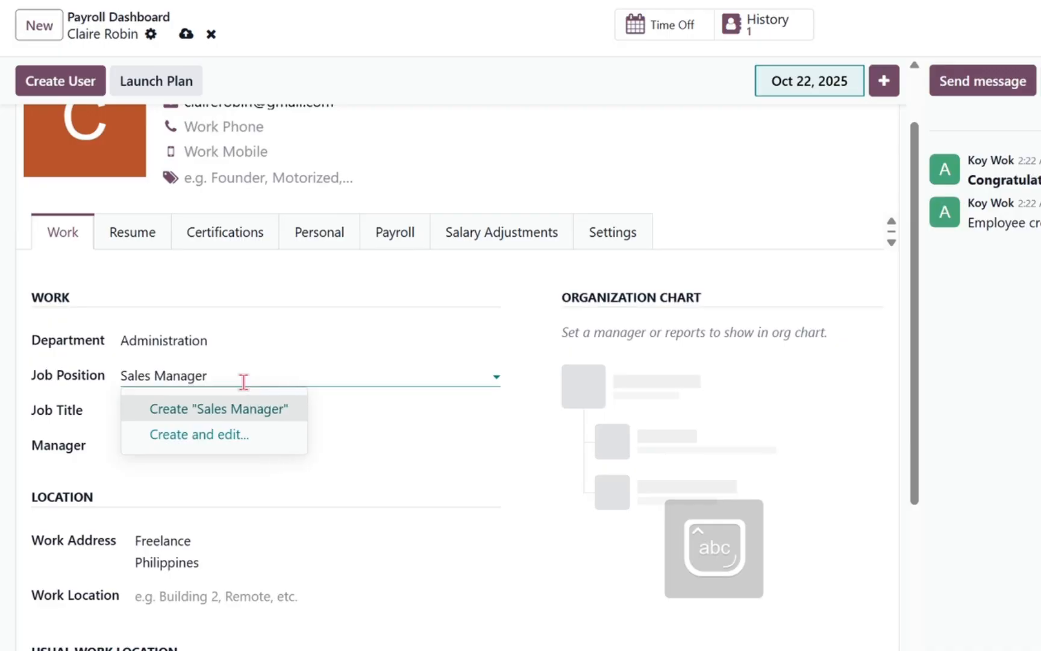
pyautogui.click(348, 412)
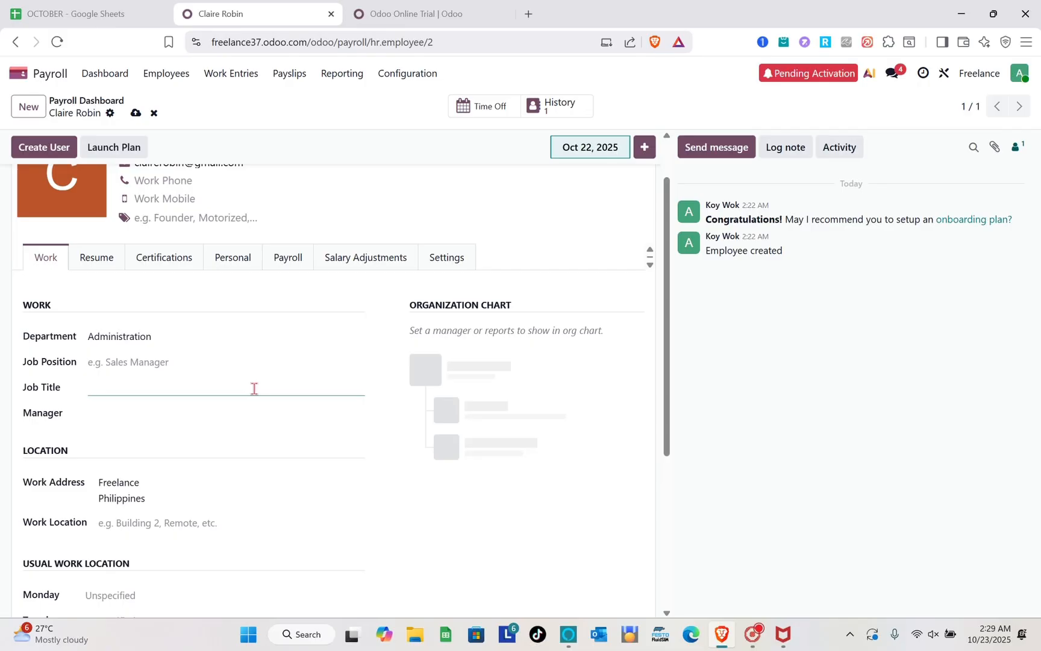
# Set the employee's usual work location to Office for Monday and Tuesday
pyautogui.scroll(-2, 88, 407)
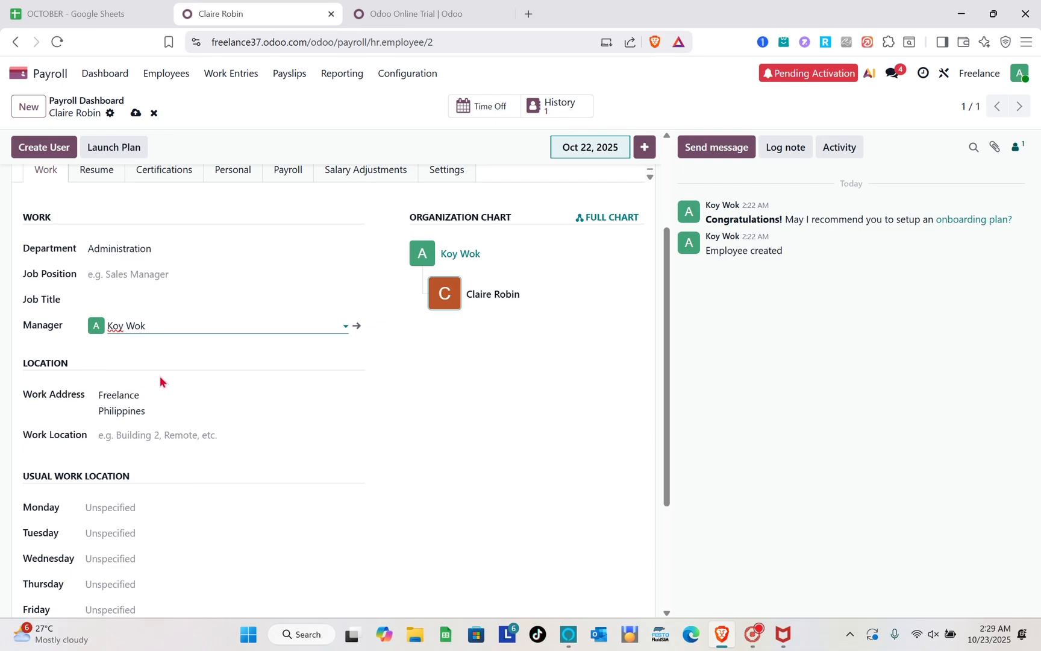
pyautogui.scroll(-1, 160, 375)
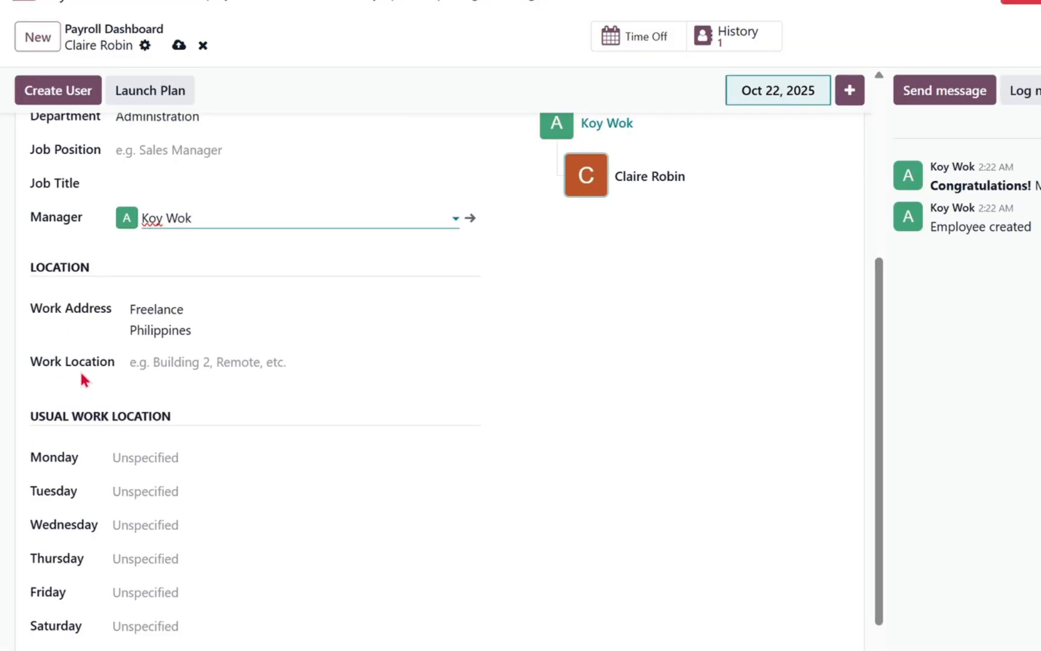
pyautogui.scroll(-2, 82, 377)
pyautogui.scroll(-1, 116, 429)
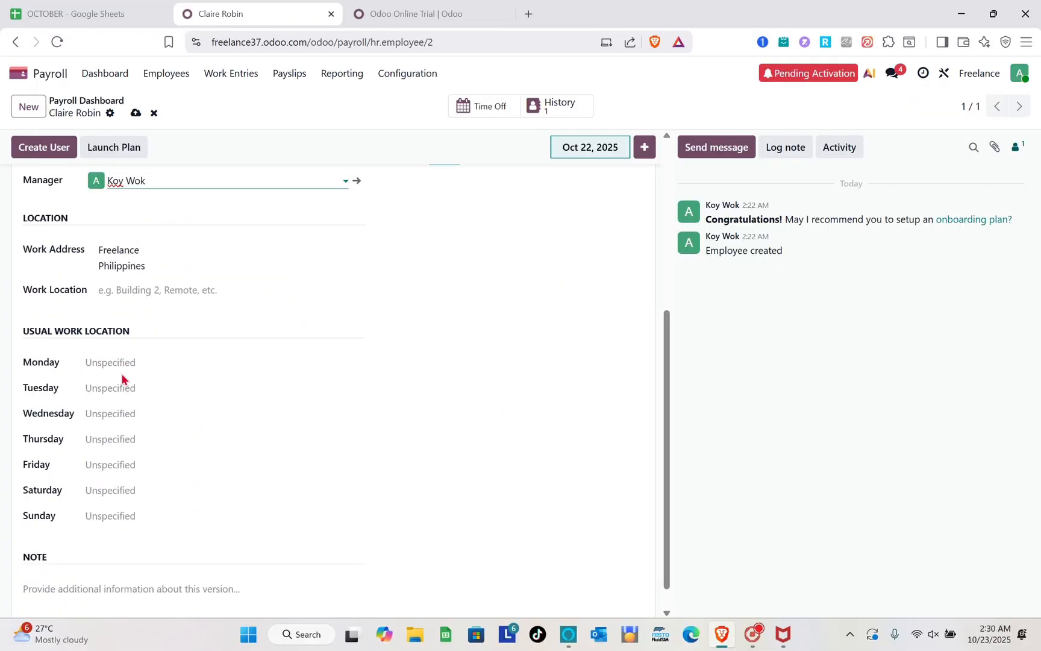
pyautogui.click(160, 361)
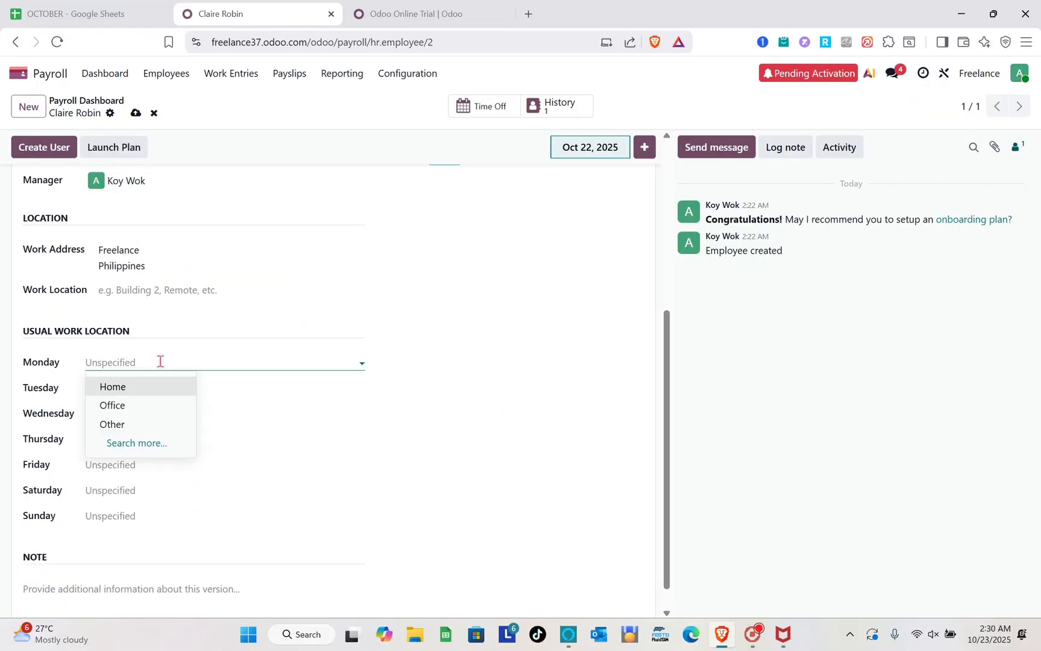
pyautogui.click(128, 404)
pyautogui.click(127, 393)
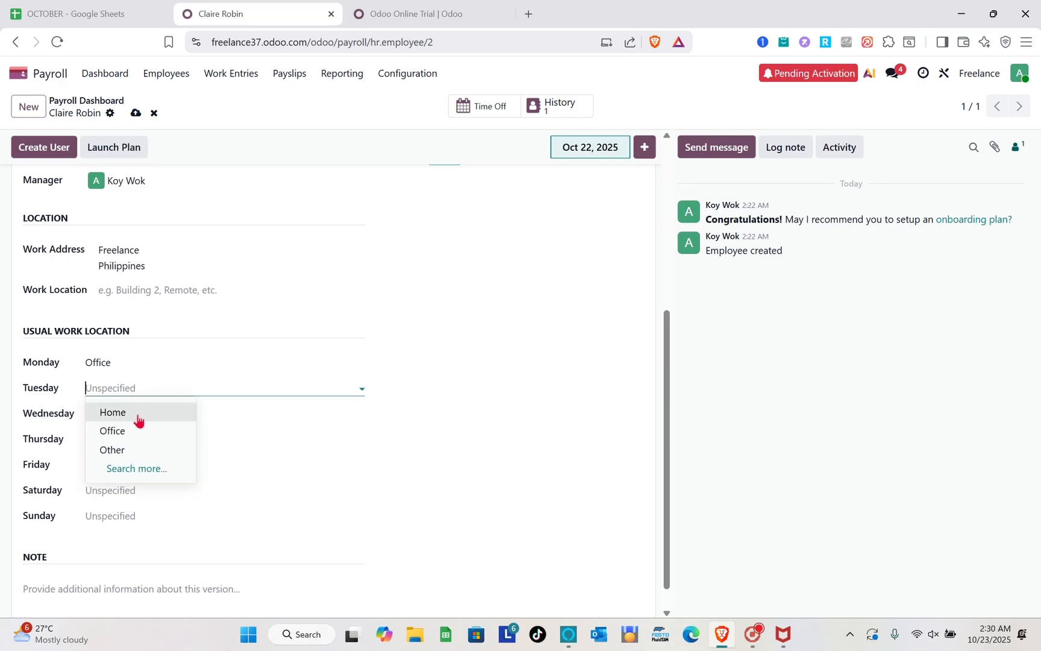
pyautogui.click(132, 431)
# Set the usual work location to Home for Wednesday and to Office for Thursday and Friday
pyautogui.click(145, 414)
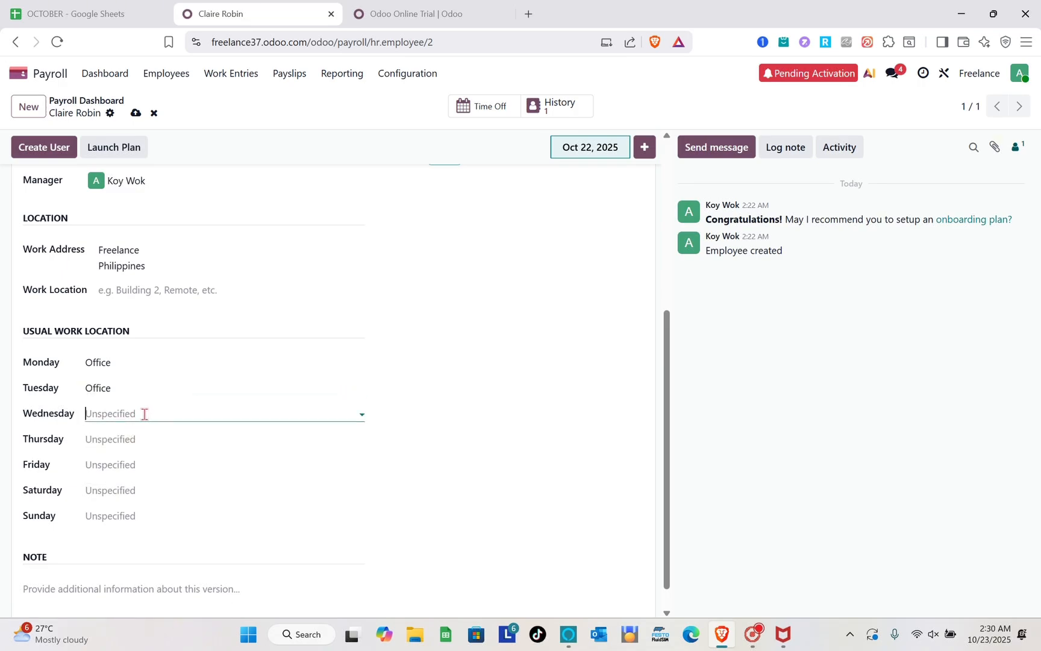
pyautogui.click(134, 444)
pyautogui.click(142, 444)
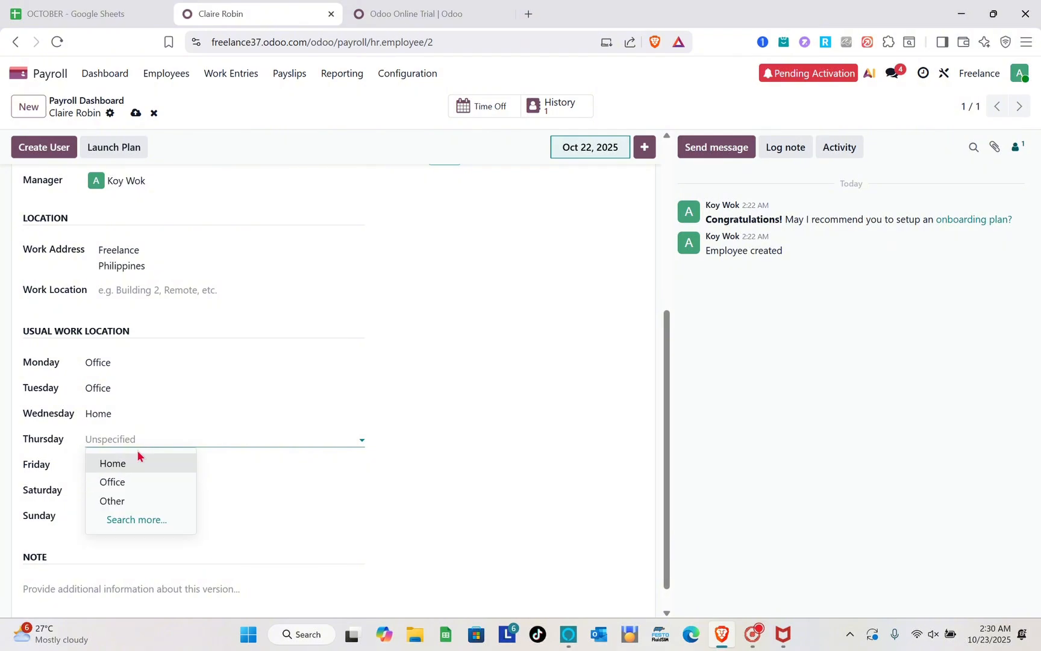
pyautogui.click(140, 481)
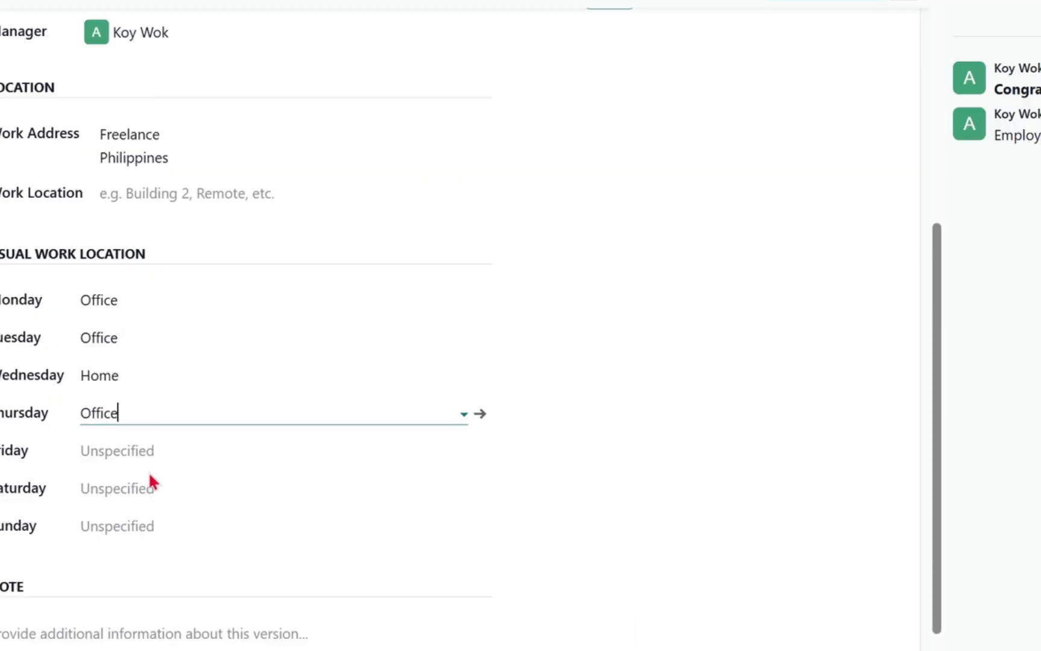
pyautogui.click(181, 451)
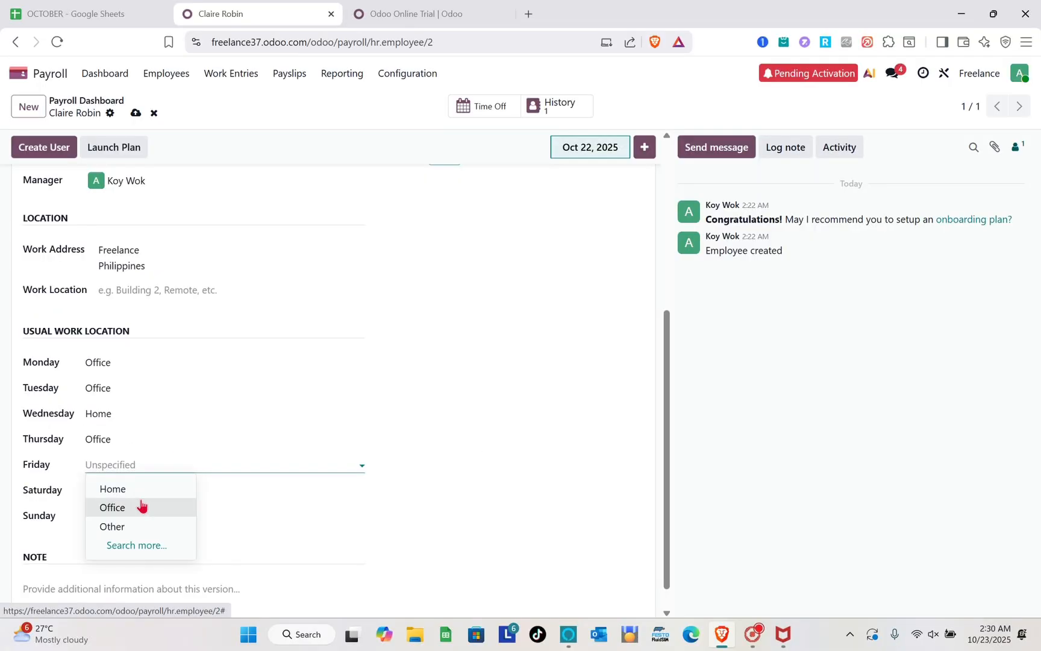
pyautogui.click(160, 514)
pyautogui.scroll(-1, 139, 505)
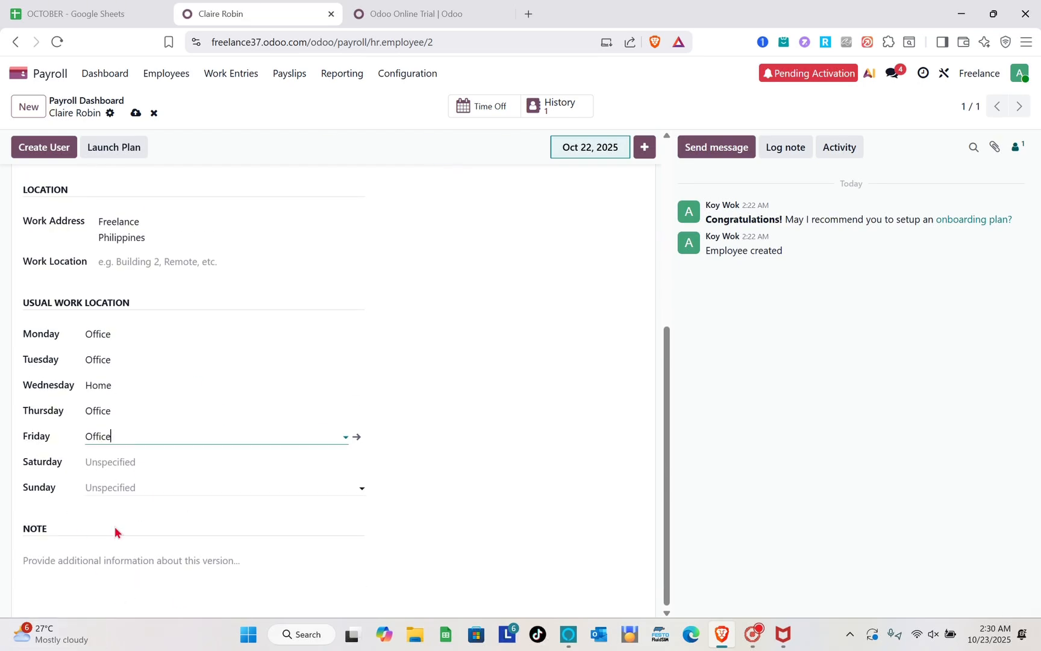
pyautogui.scroll(3, 337, 390)
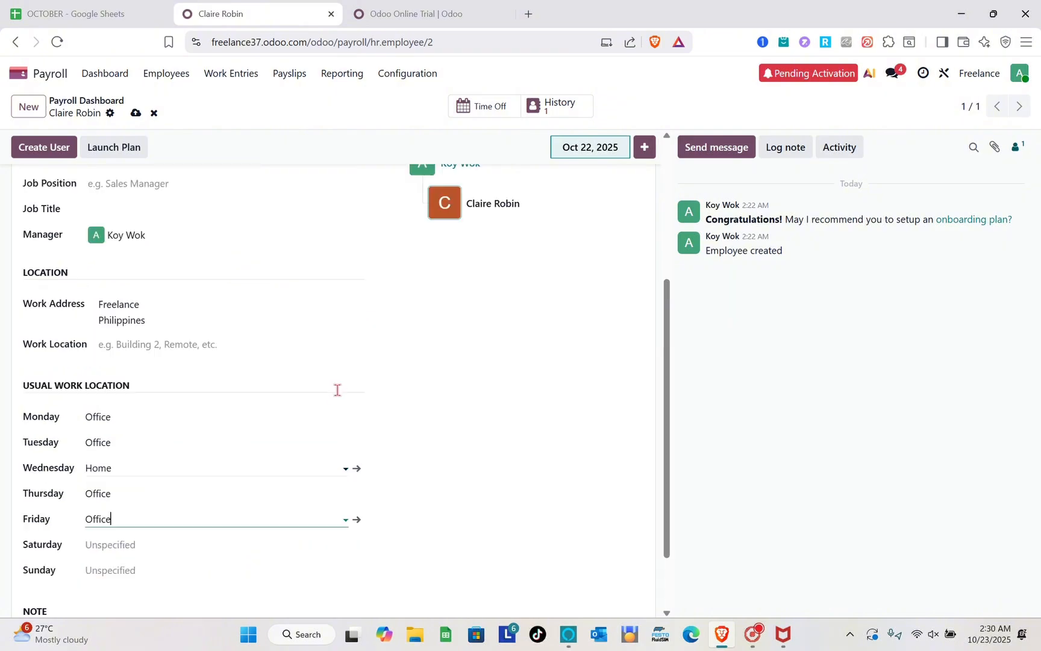
# Review the employee's resume, certifications and personal information sections
pyautogui.scroll(8, 338, 390)
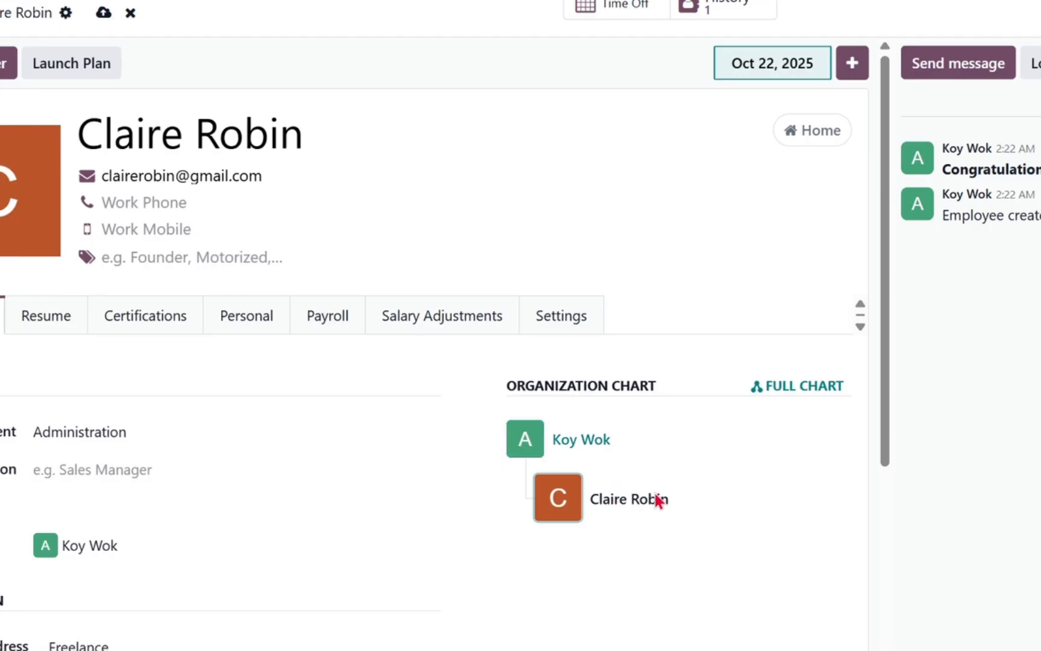
pyautogui.click(46, 320)
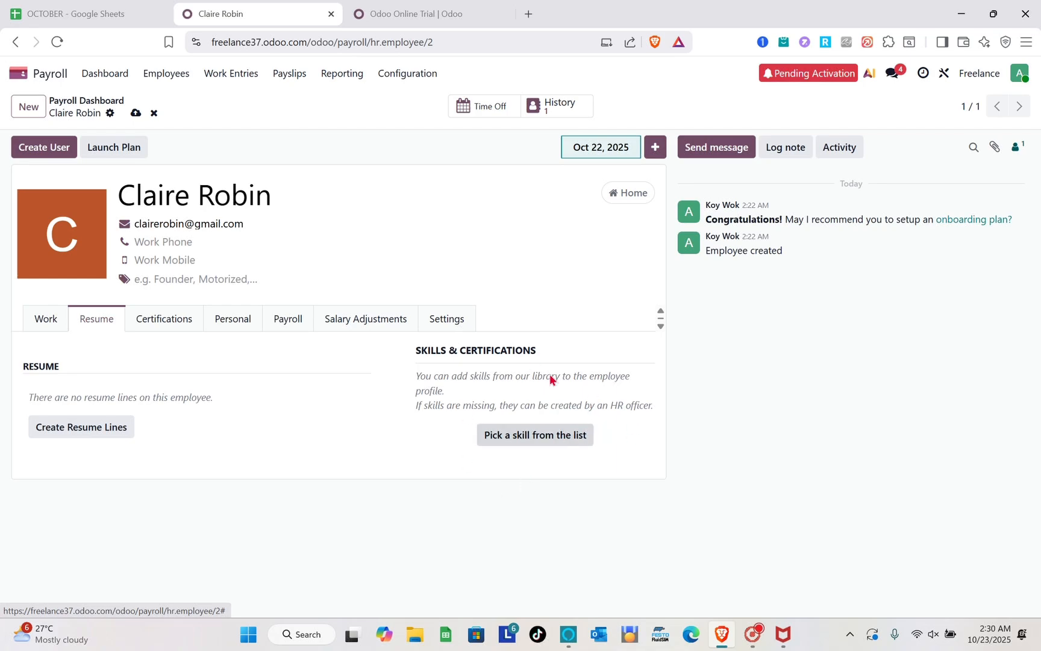
pyautogui.click(171, 319)
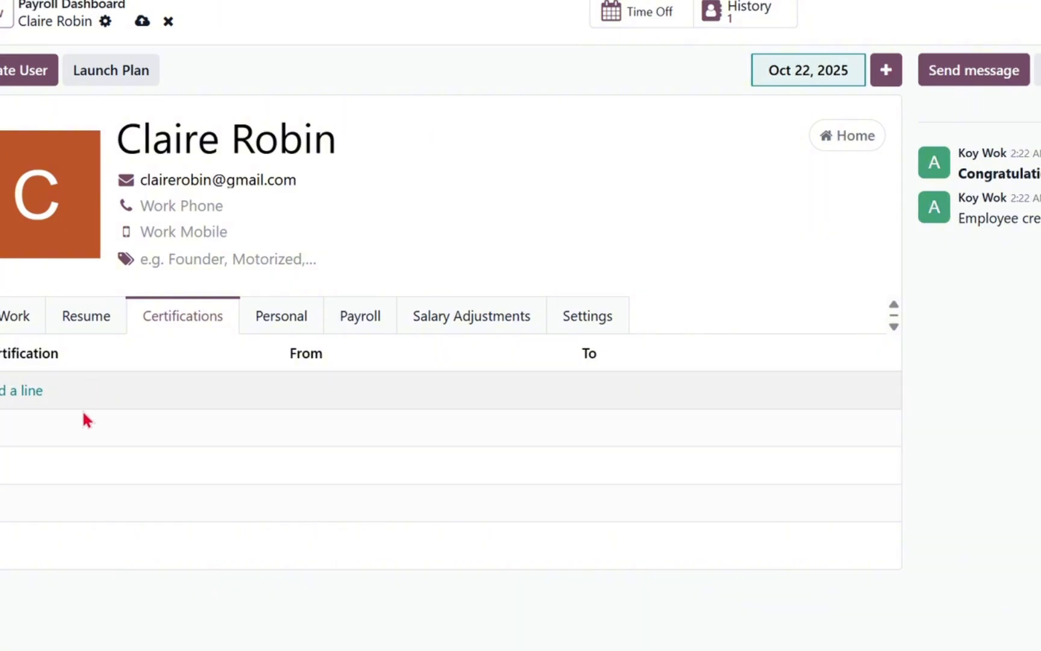
pyautogui.click(275, 326)
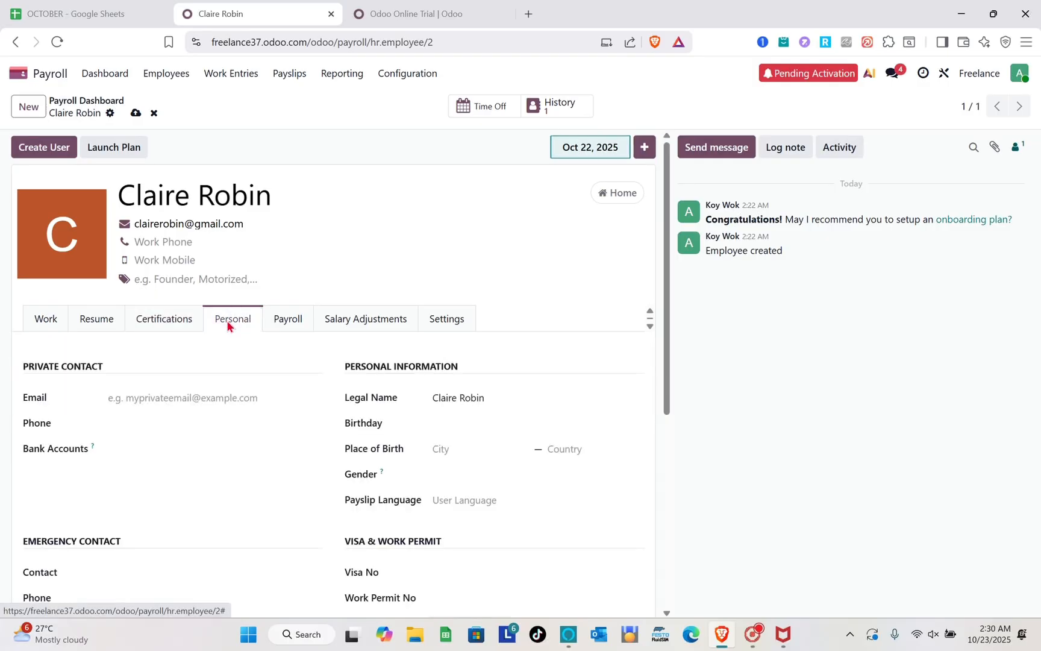
pyautogui.scroll(-5, 235, 525)
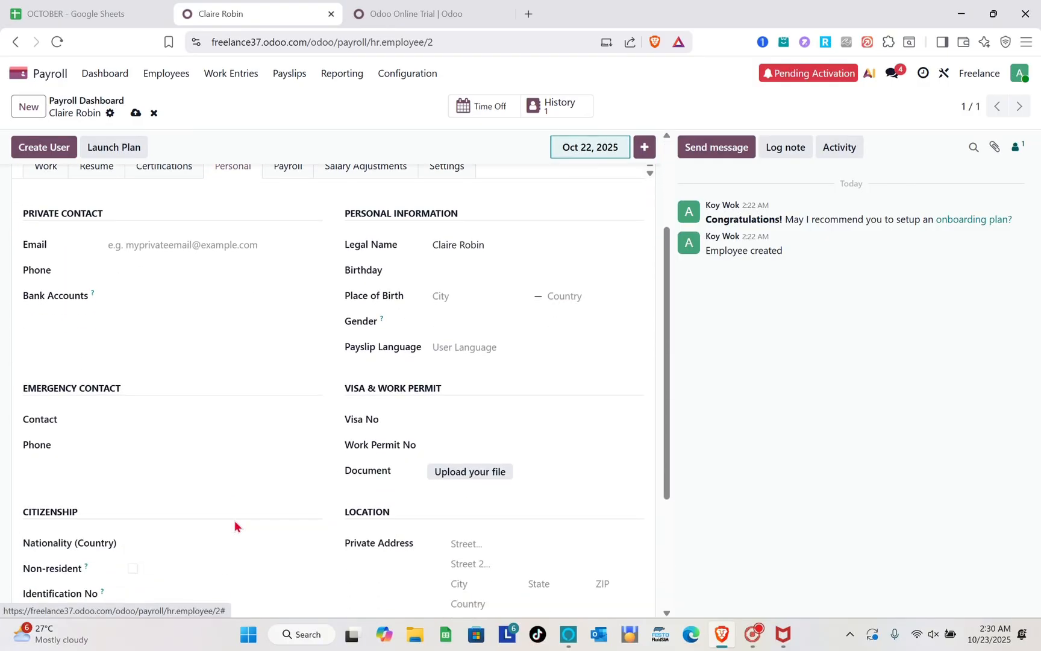
pyautogui.scroll(5, 235, 526)
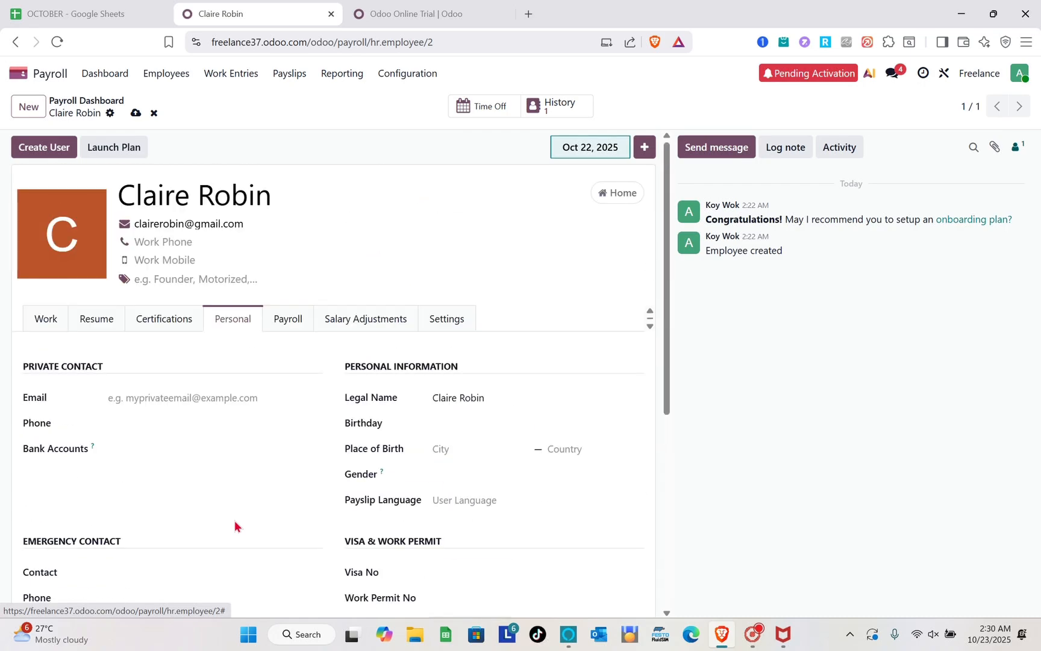
pyautogui.scroll(-3, 234, 526)
pyautogui.scroll(3, 235, 524)
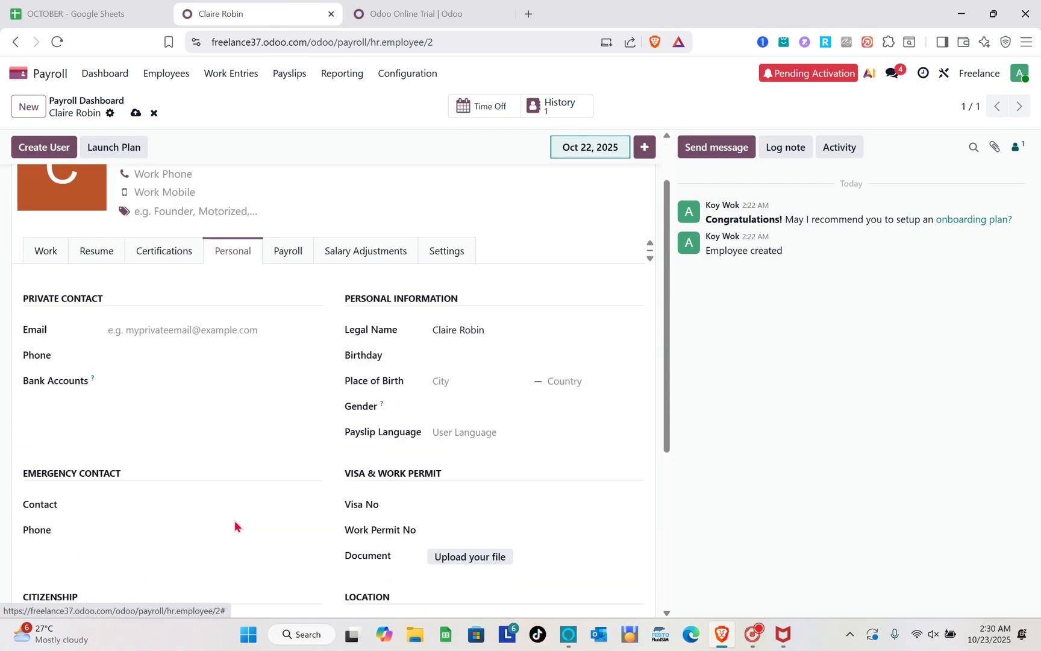
# Set the employee's contract start date to October 24, 2025 in the payroll details, leaving the end date indefinite
pyautogui.click(289, 329)
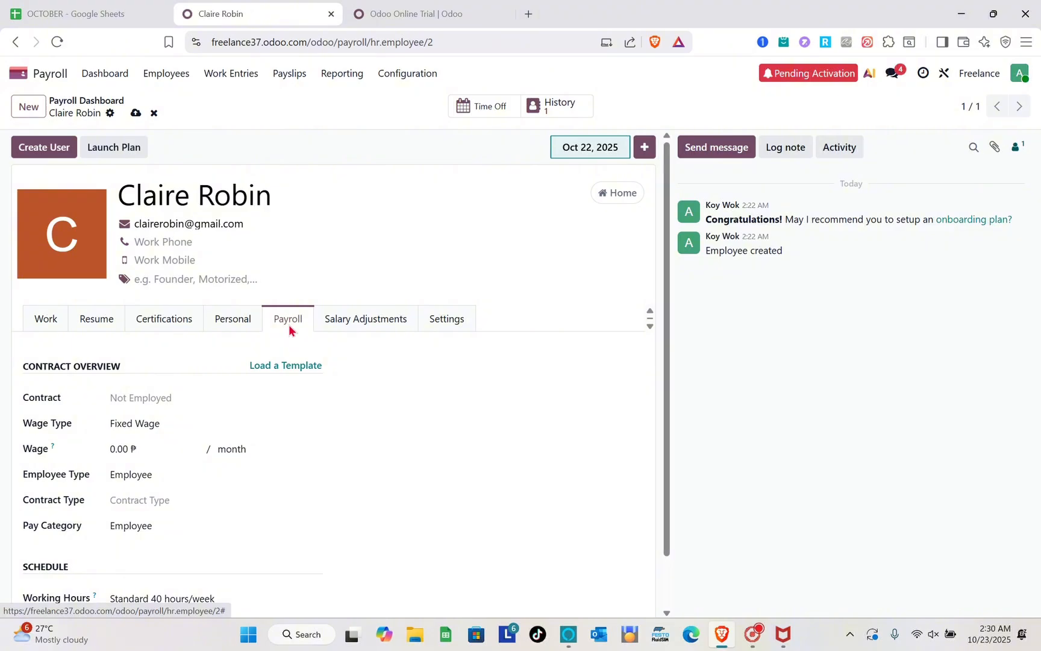
pyautogui.scroll(-1, 289, 325)
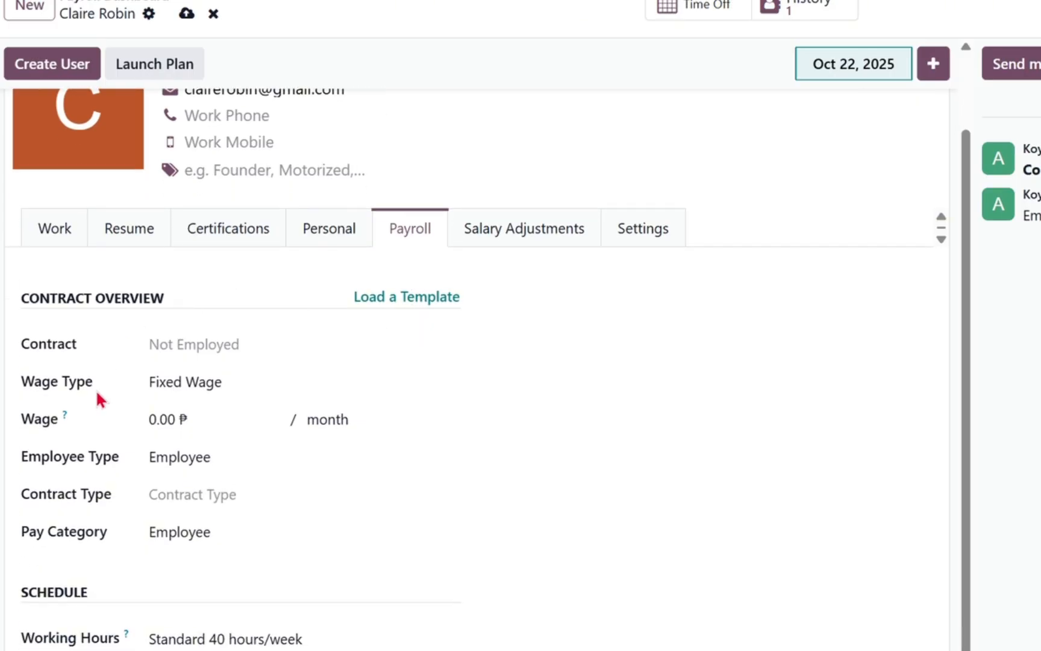
pyautogui.click(182, 345)
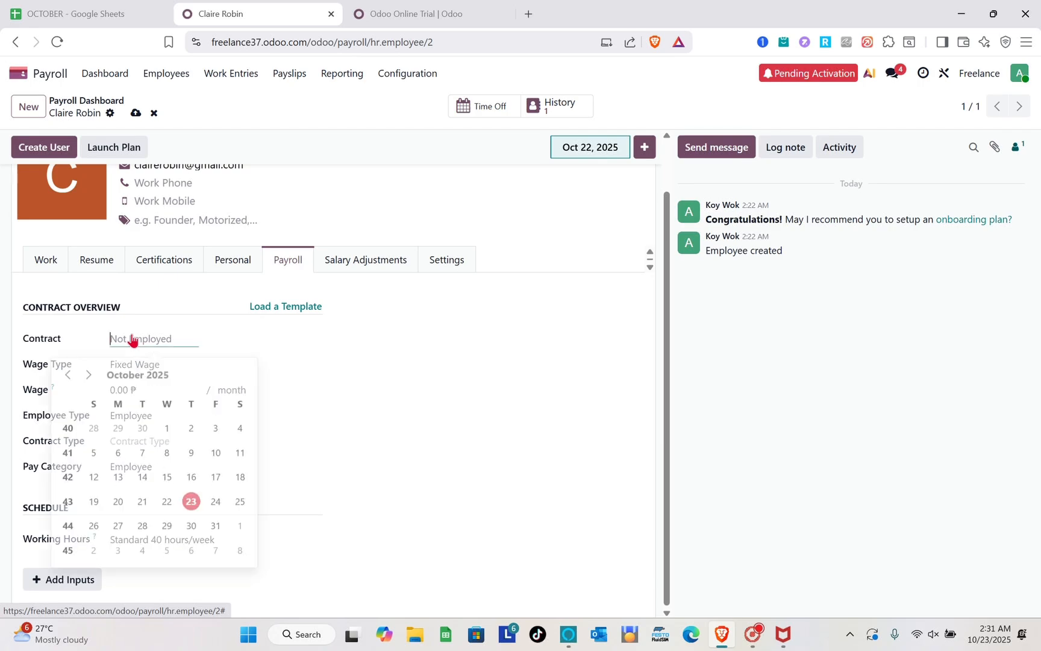
pyautogui.click(216, 499)
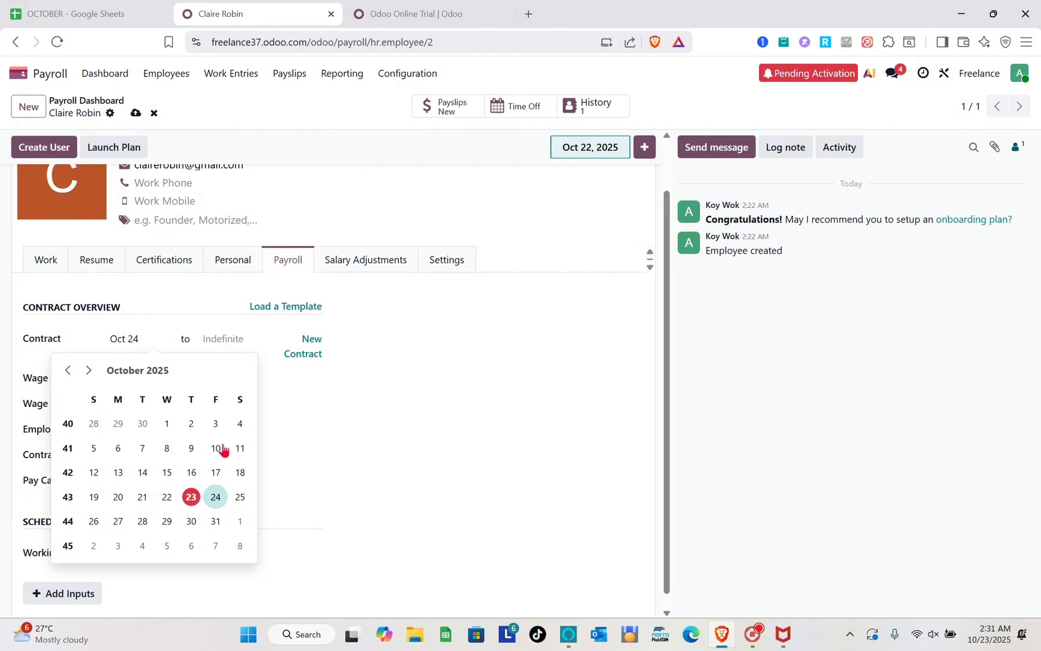
pyautogui.click(223, 347)
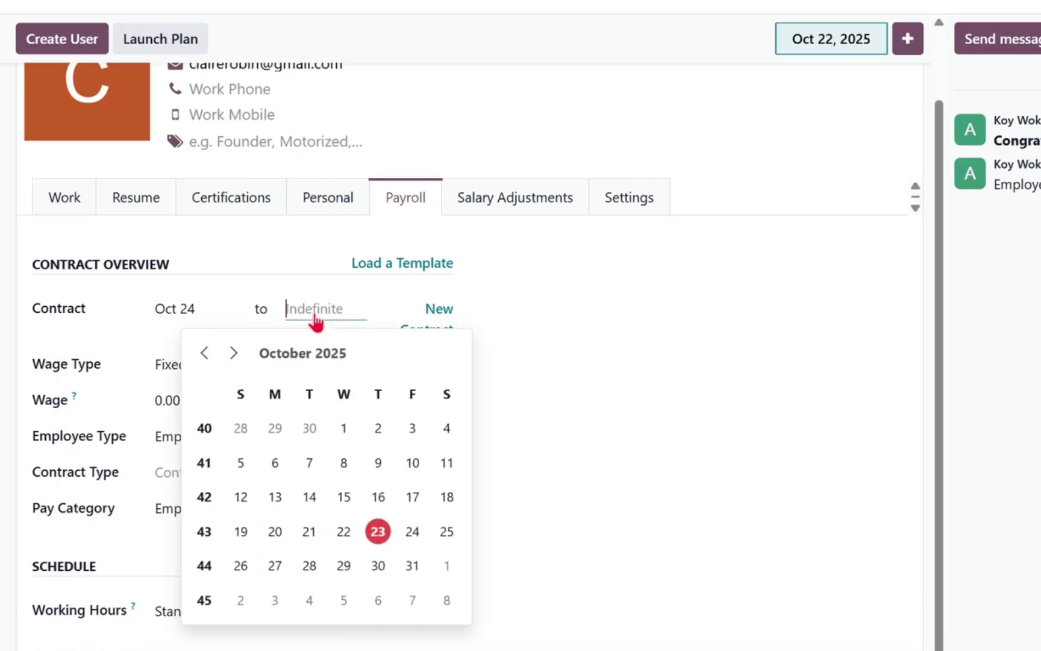
pyautogui.click(615, 391)
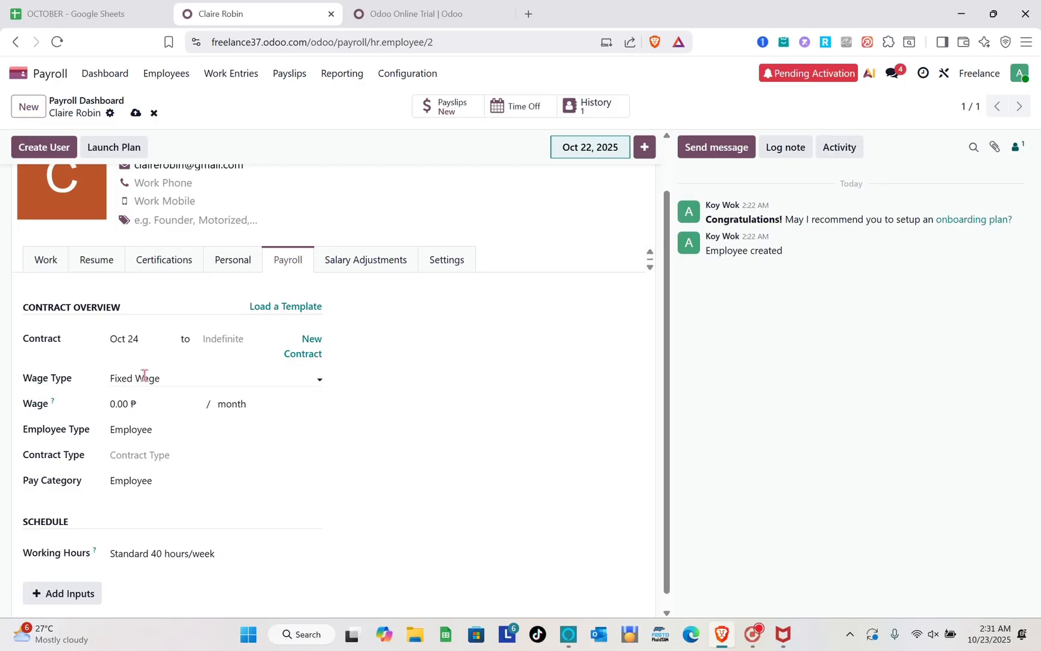
# Set the contract's wage type to Hourly Wage with an hourly wage of 300 ₱
pyautogui.click(144, 375)
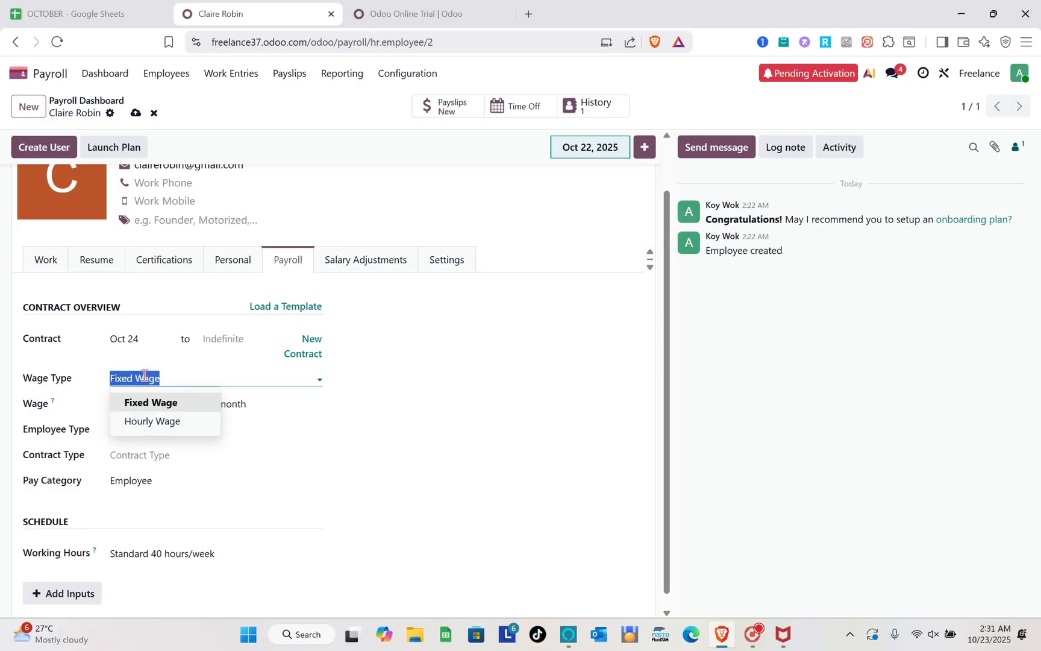
pyautogui.click(194, 424)
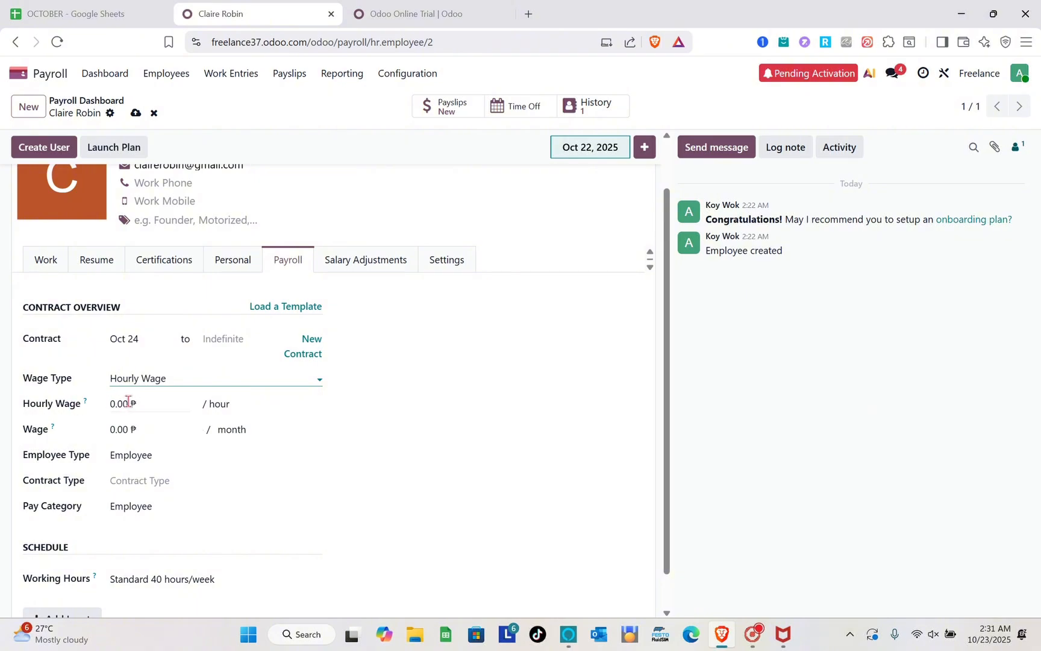
pyautogui.click(127, 402)
pyautogui.write('300')
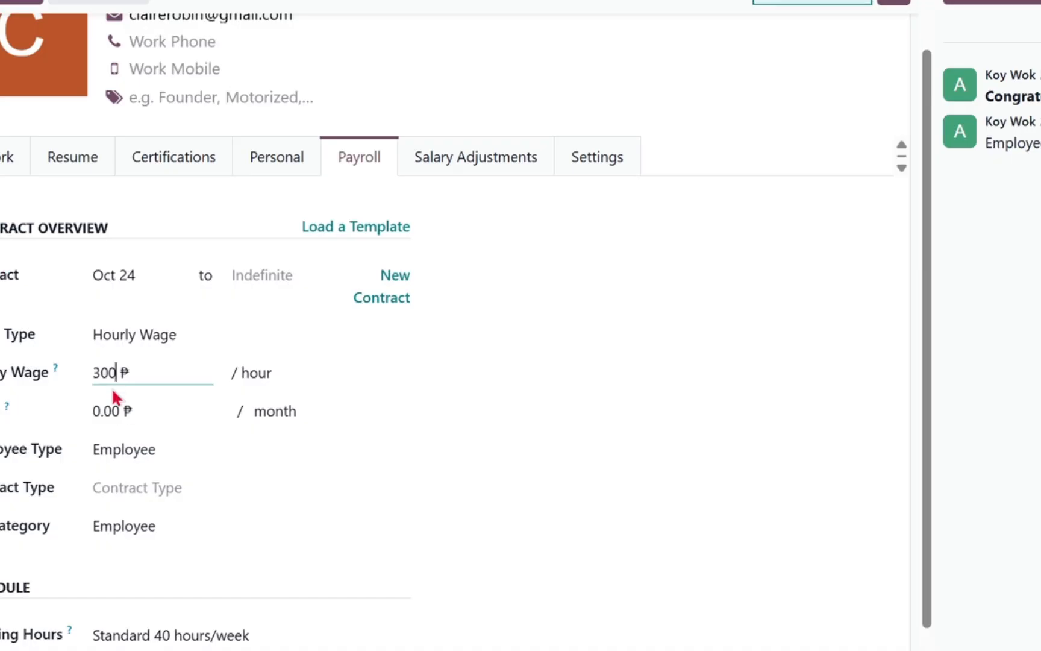
pyautogui.click(113, 411)
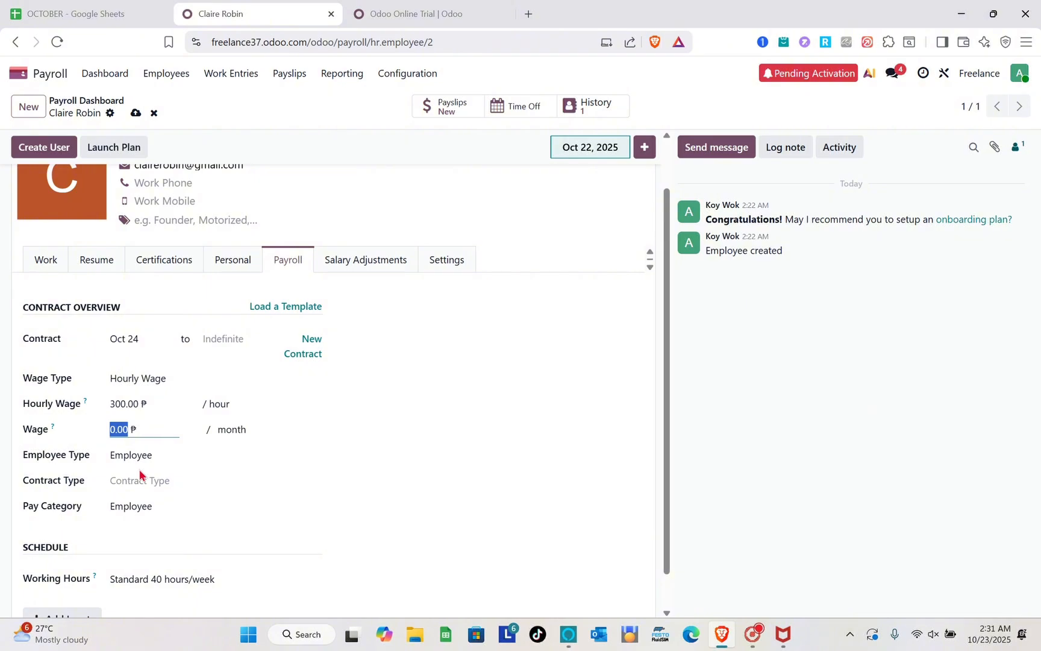
# Set the employee type to Freelancer, the contract type to Permanent and the pay category to Employee
pyautogui.click(156, 449)
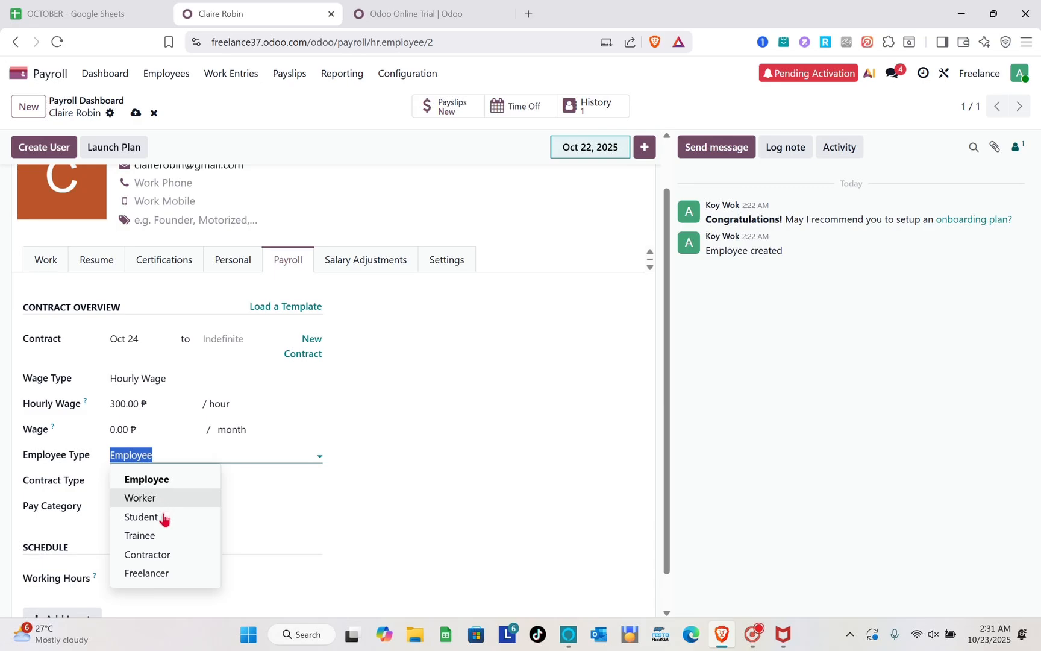
pyautogui.click(167, 575)
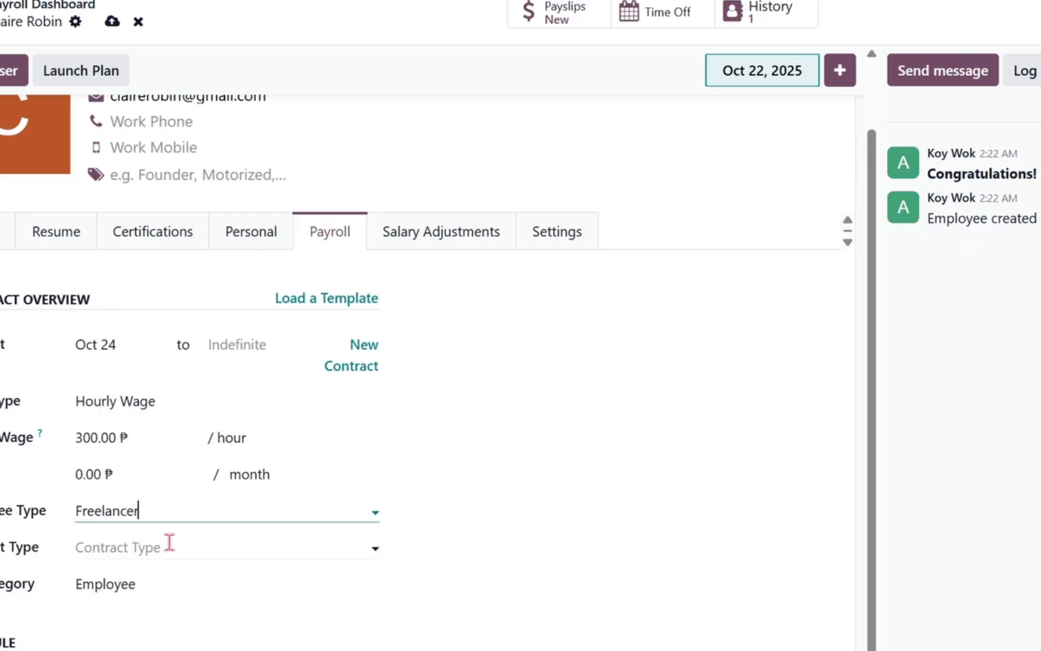
pyautogui.click(192, 544)
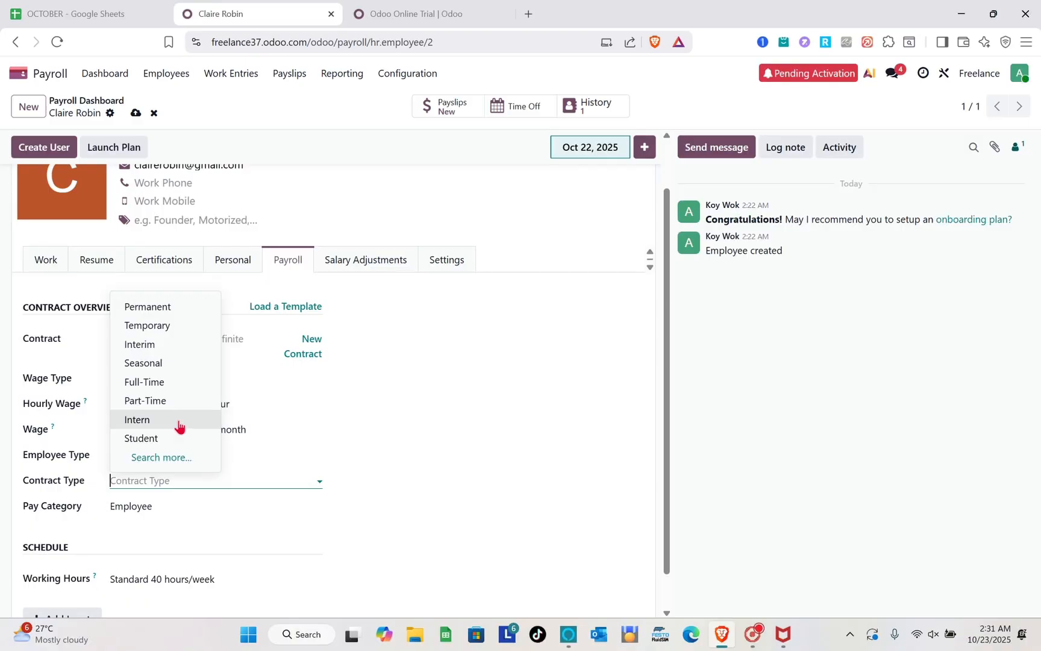
pyautogui.click(171, 299)
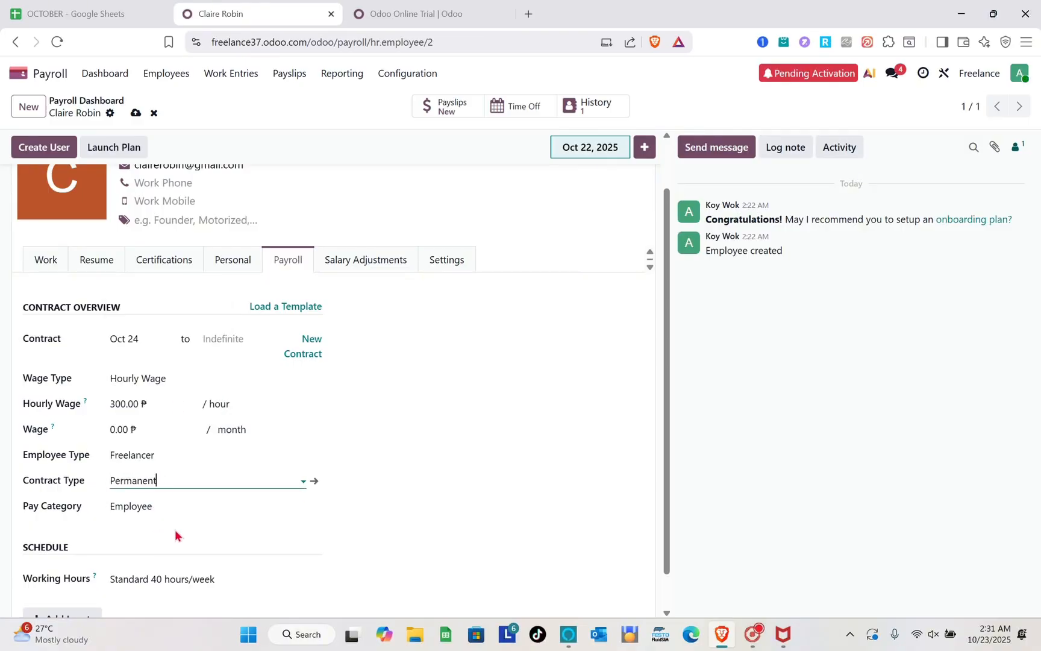
pyautogui.click(186, 507)
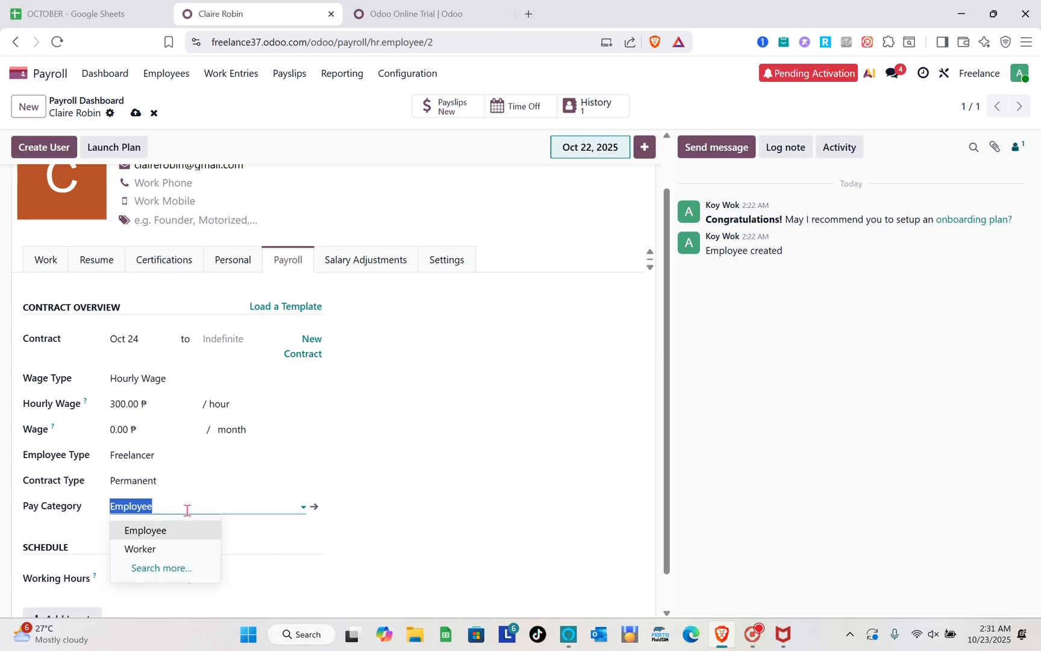
pyautogui.click(121, 535)
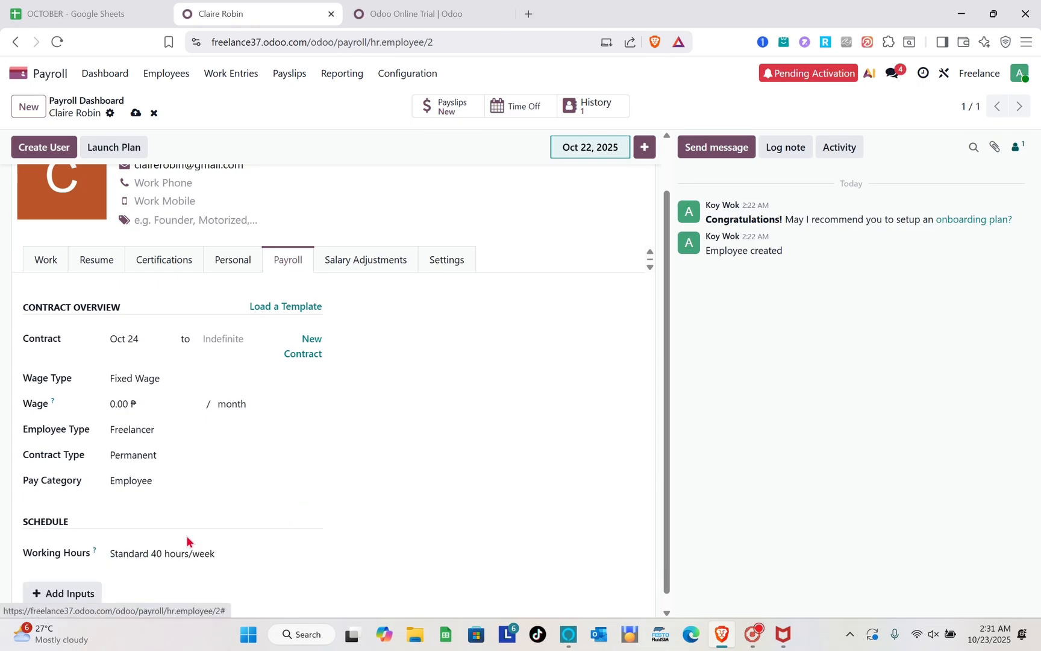
# Examine the form for a new salary adjustment and close it without adding one
pyautogui.scroll(-1, 187, 541)
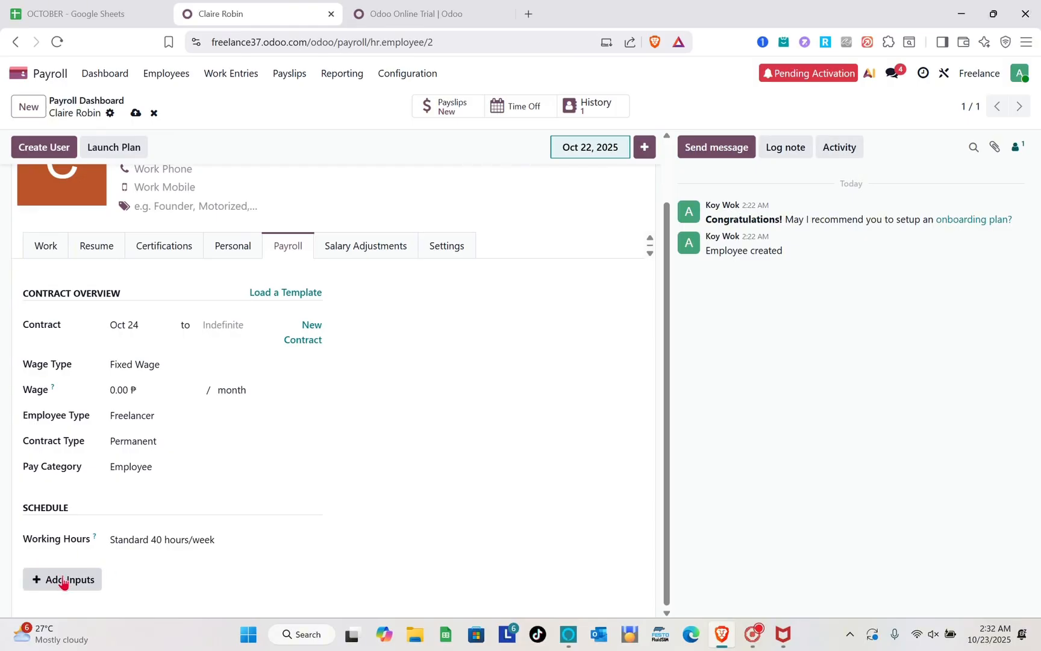
pyautogui.scroll(2, 139, 520)
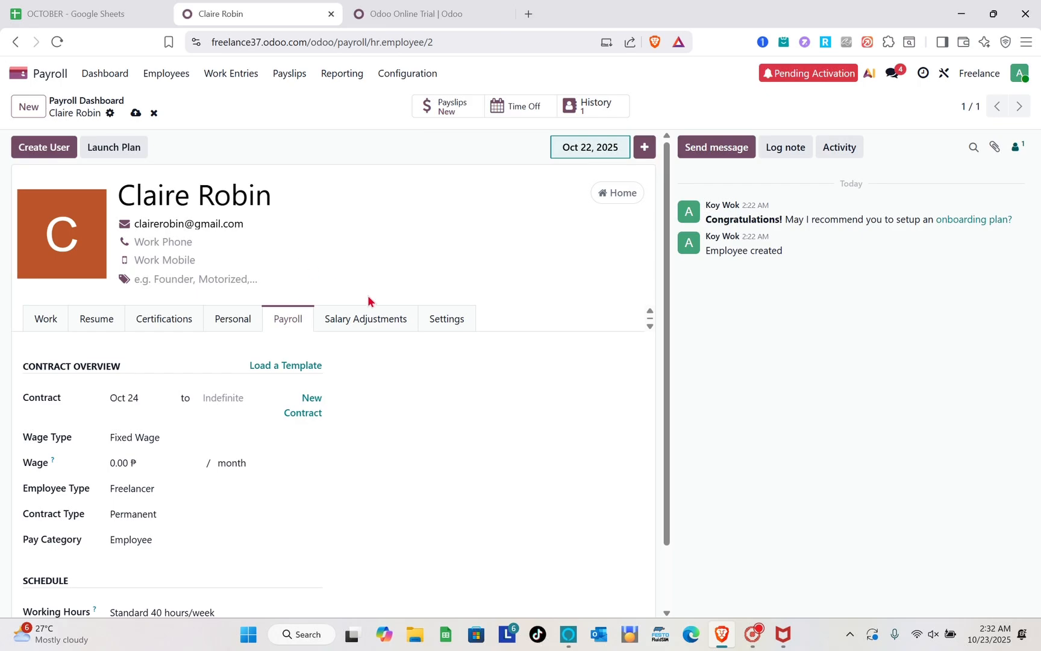
pyautogui.click(374, 312)
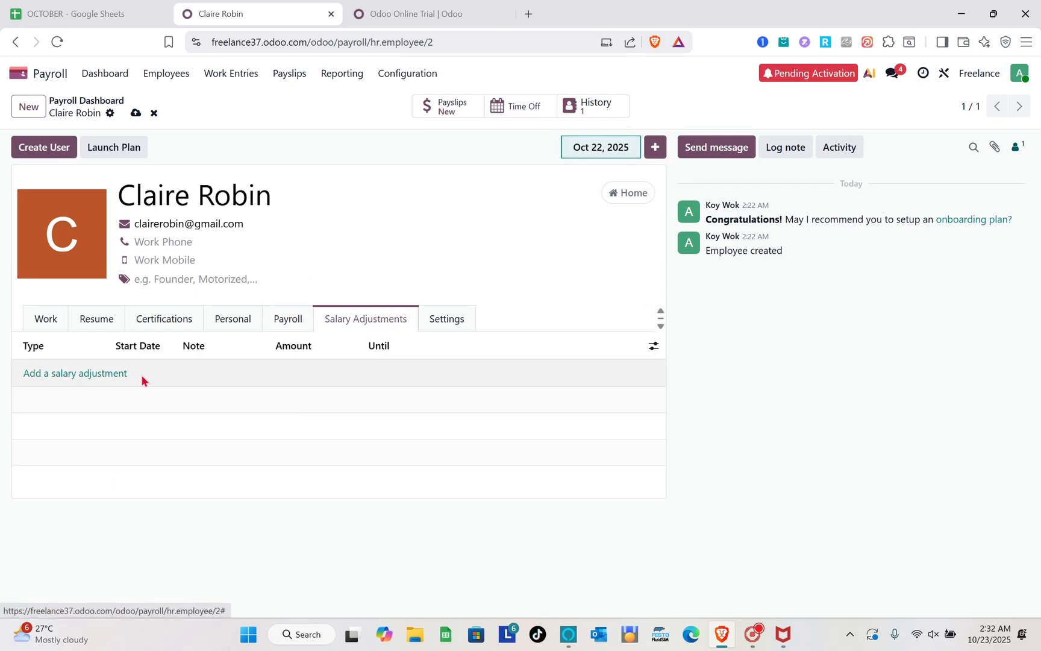
pyautogui.click(119, 374)
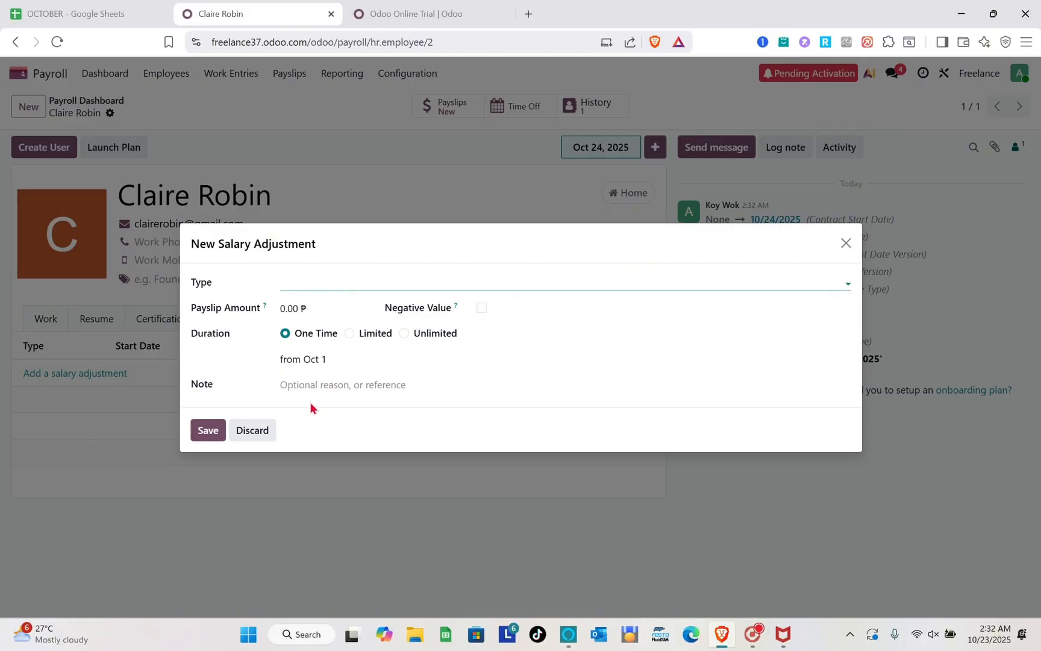
pyautogui.click(845, 245)
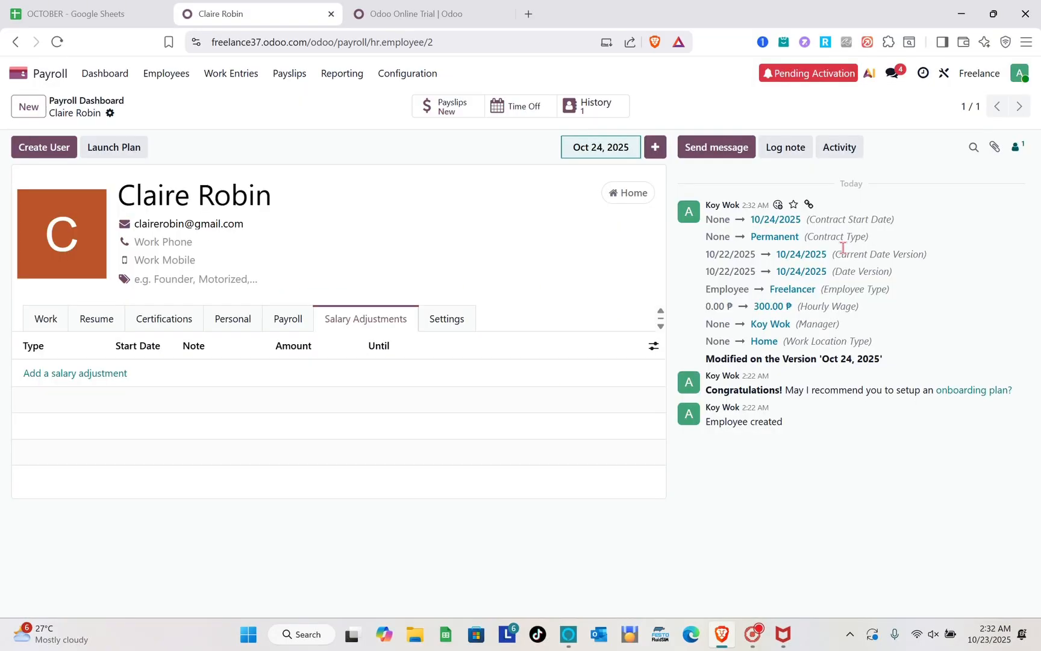
# Create a user account for the employee with the prefilled name and email, starting from the employee's settings
pyautogui.click(450, 318)
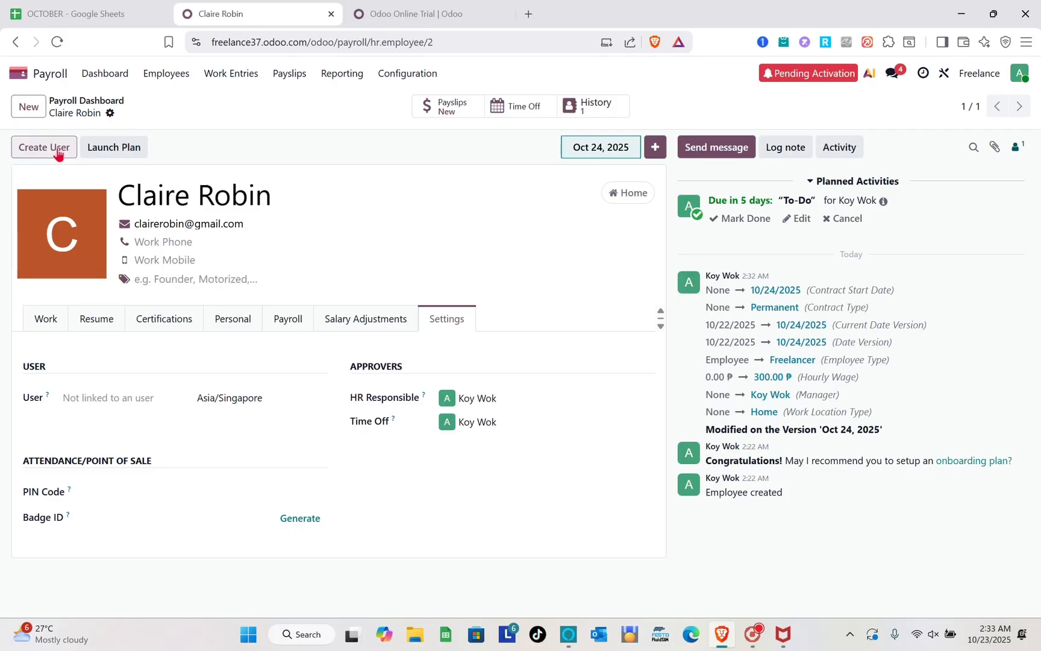
pyautogui.click(115, 175)
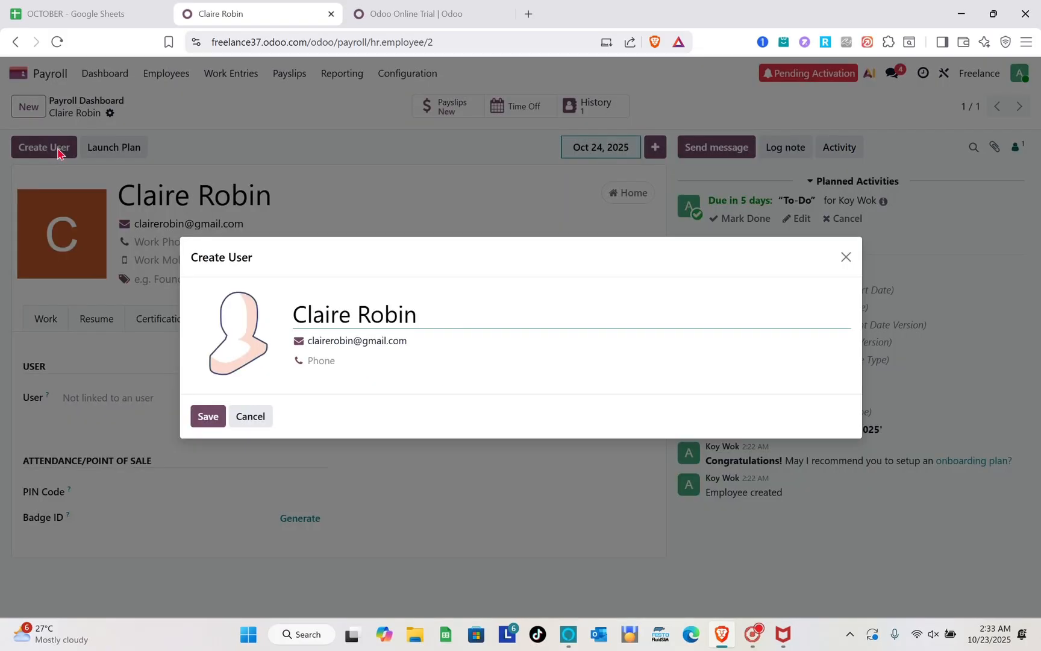
pyautogui.click(222, 420)
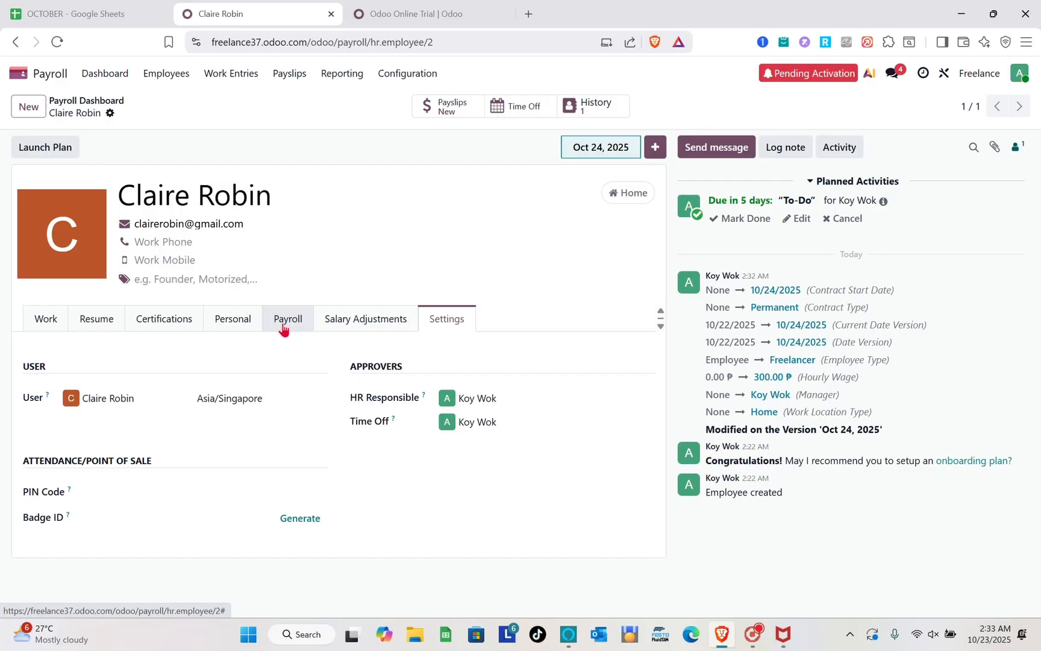
# Launch the Onboarding plan for the employee with a due date of November 27, 2025 and schedule its activities
pyautogui.click(52, 154)
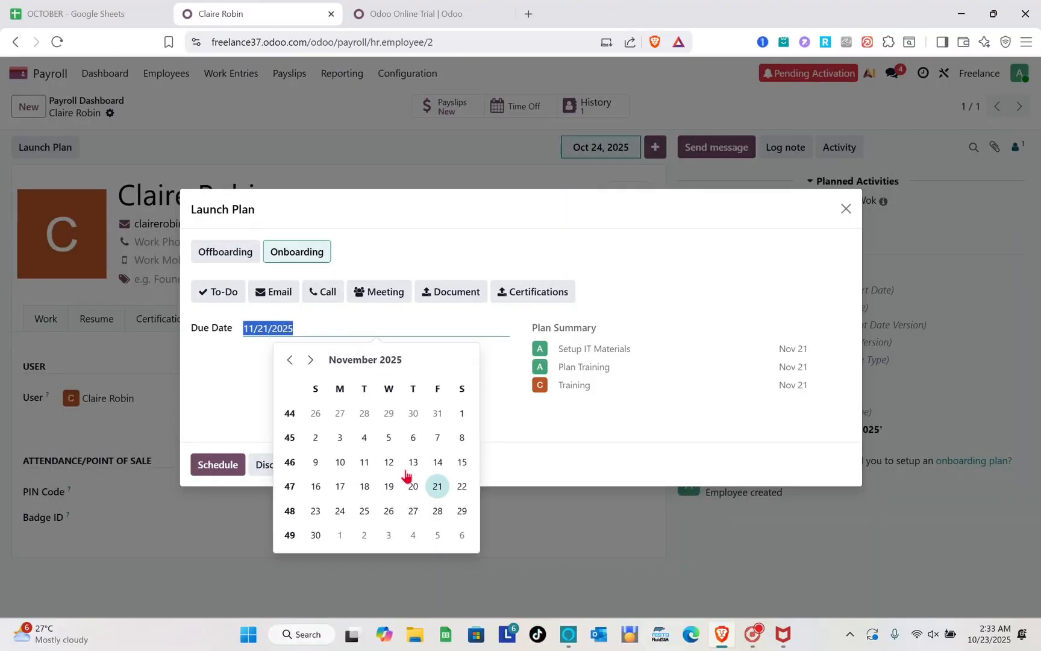
pyautogui.click(414, 511)
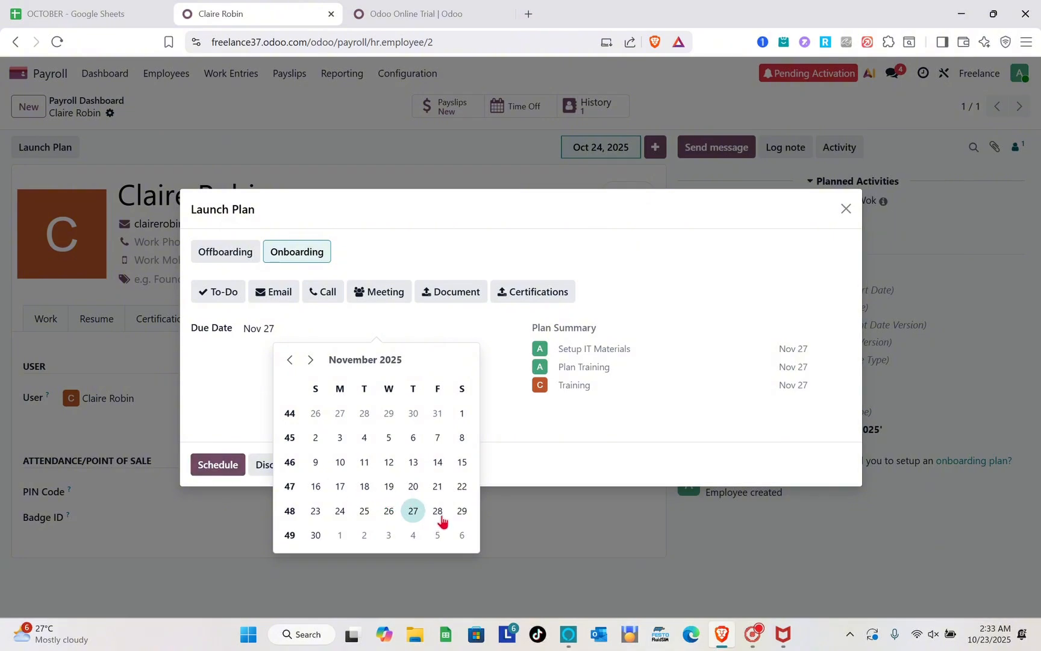
pyautogui.click(229, 392)
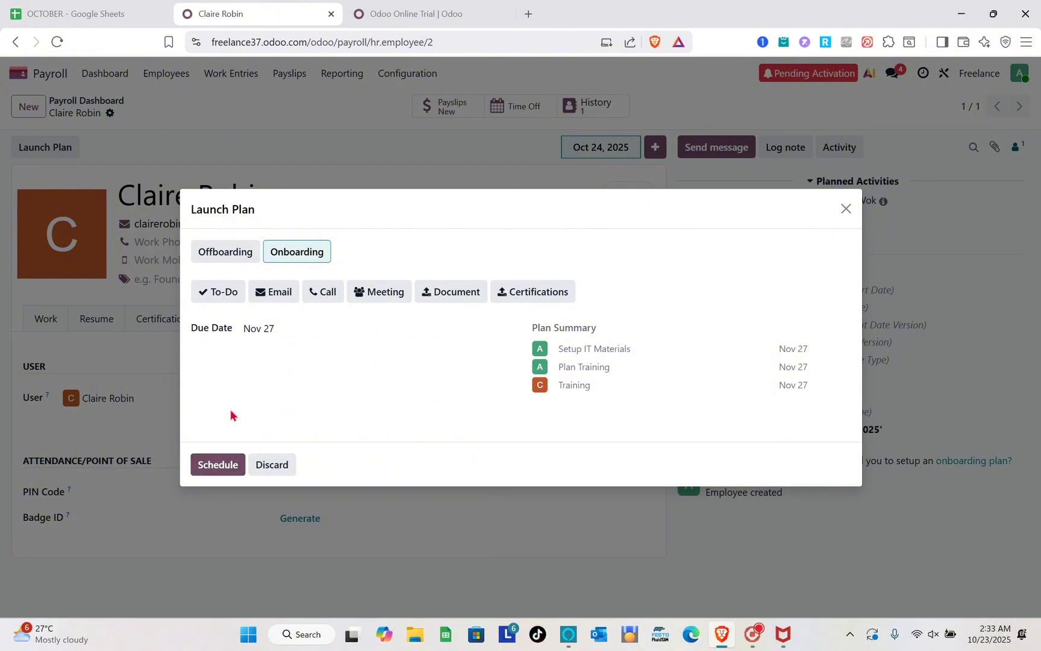
pyautogui.click(225, 469)
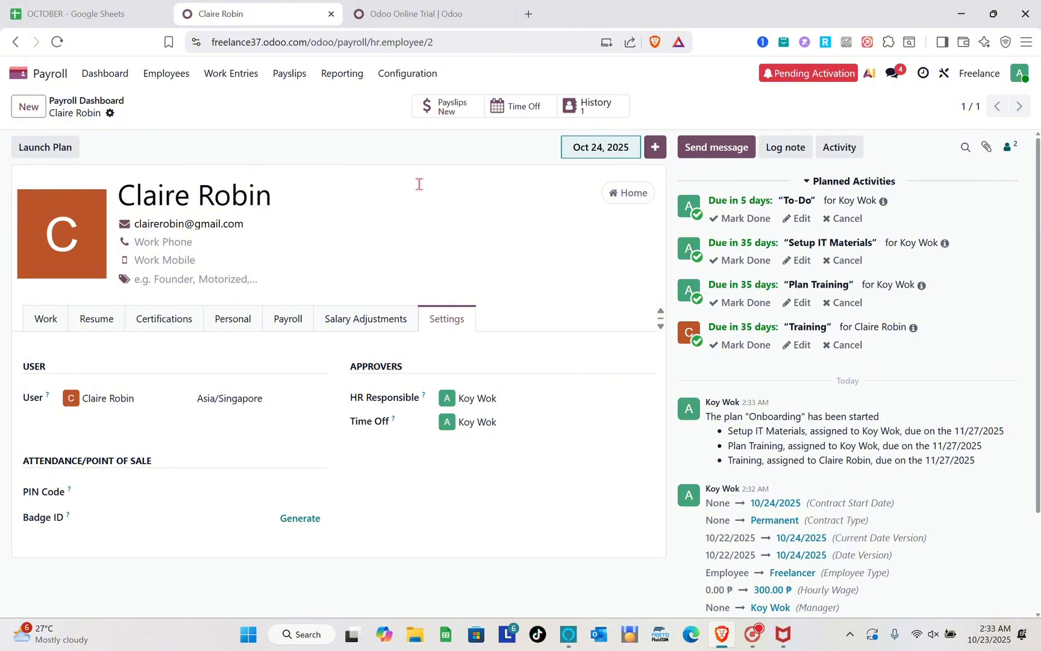
# Create the employee's October 2025 payslip from their record, and open the message composer on the employee record
pyautogui.scroll(-1, 852, 272)
pyautogui.scroll(-2, 853, 272)
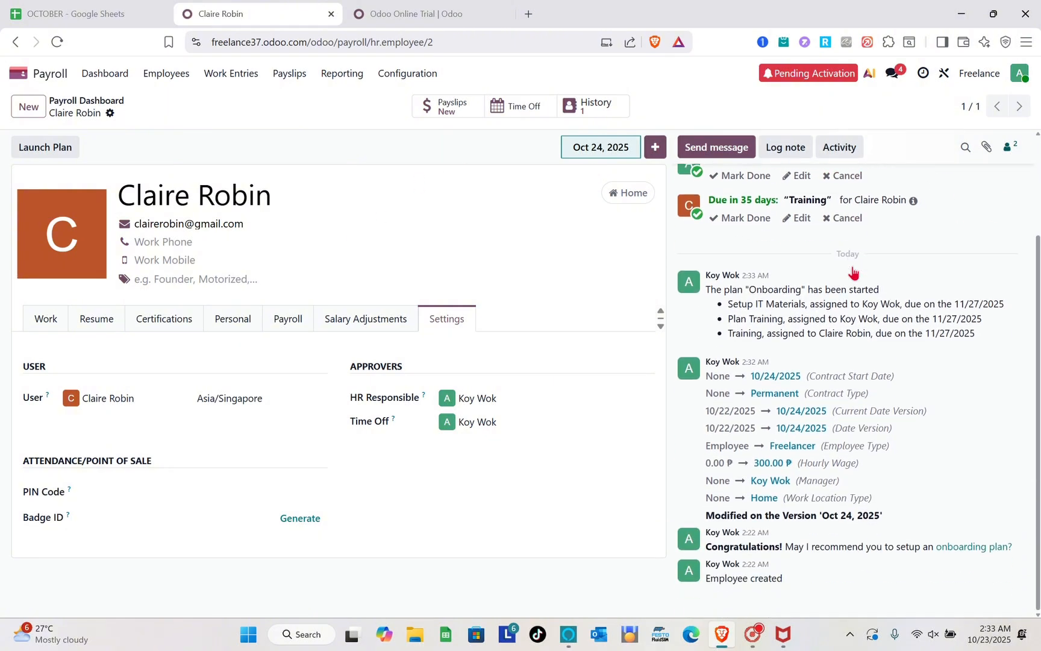
pyautogui.scroll(3, 853, 270)
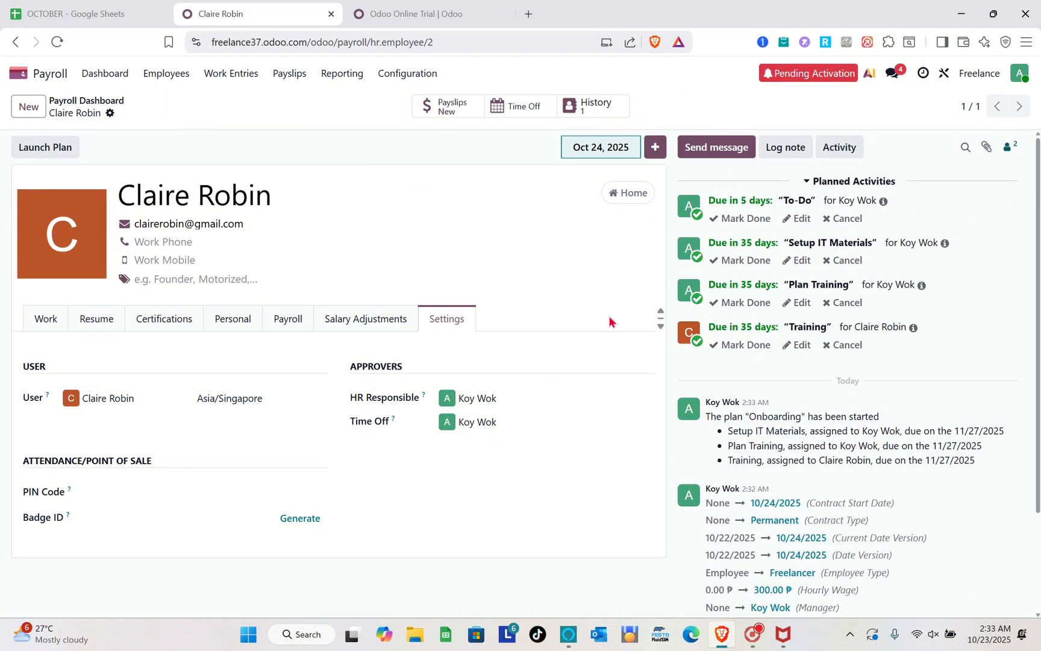
pyautogui.click(446, 107)
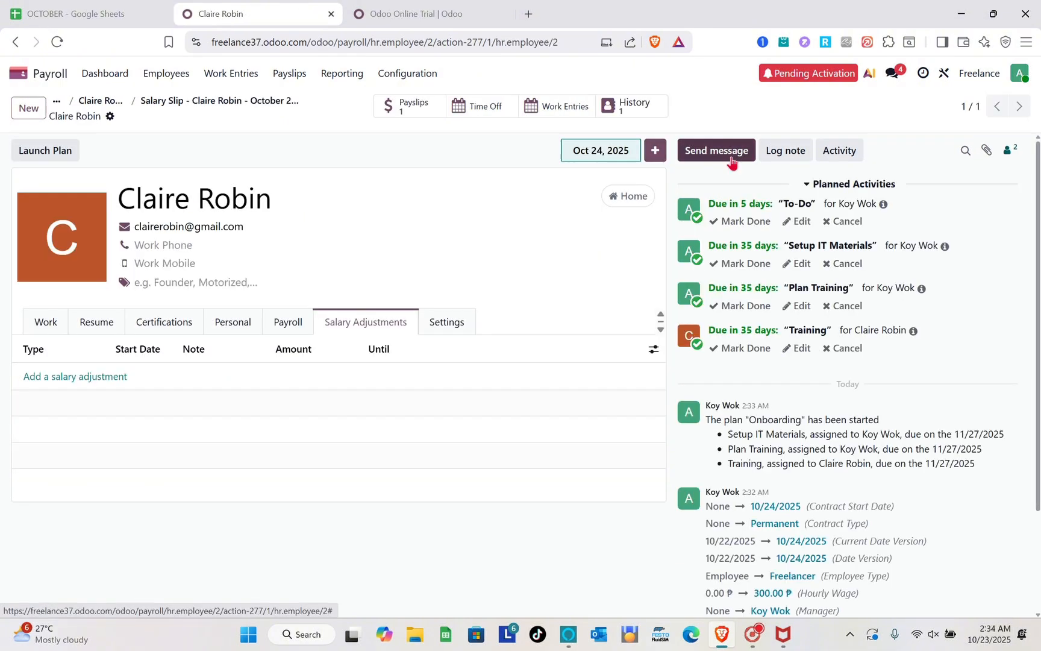
pyautogui.click(694, 151)
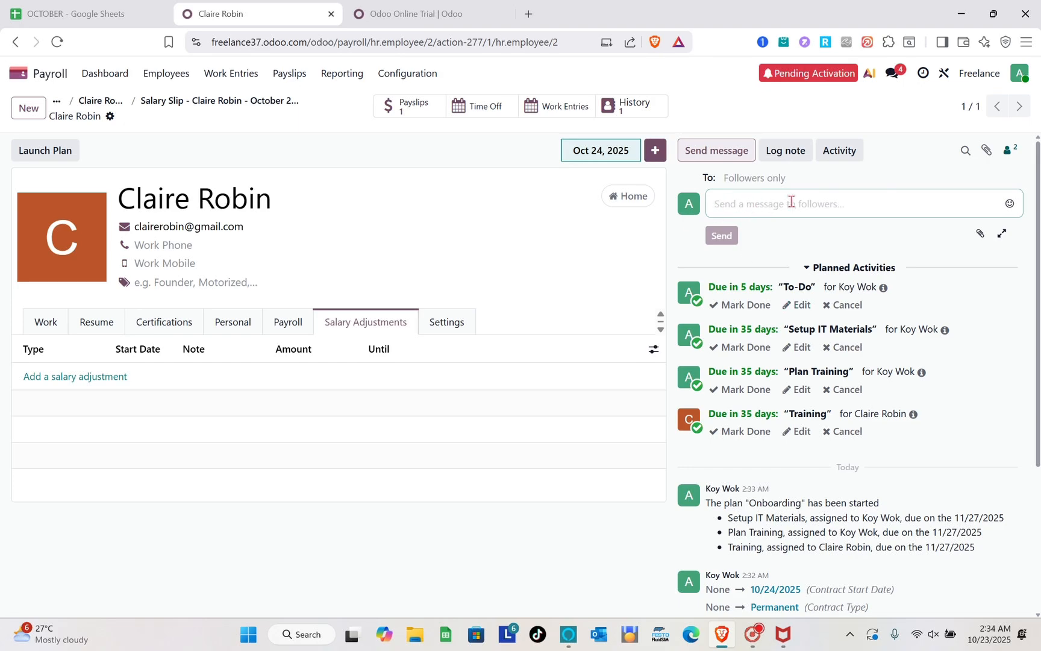
# Look over the warnings, pay runs and employee figures on the Payroll dashboard, and view the employee list
pyautogui.click(90, 77)
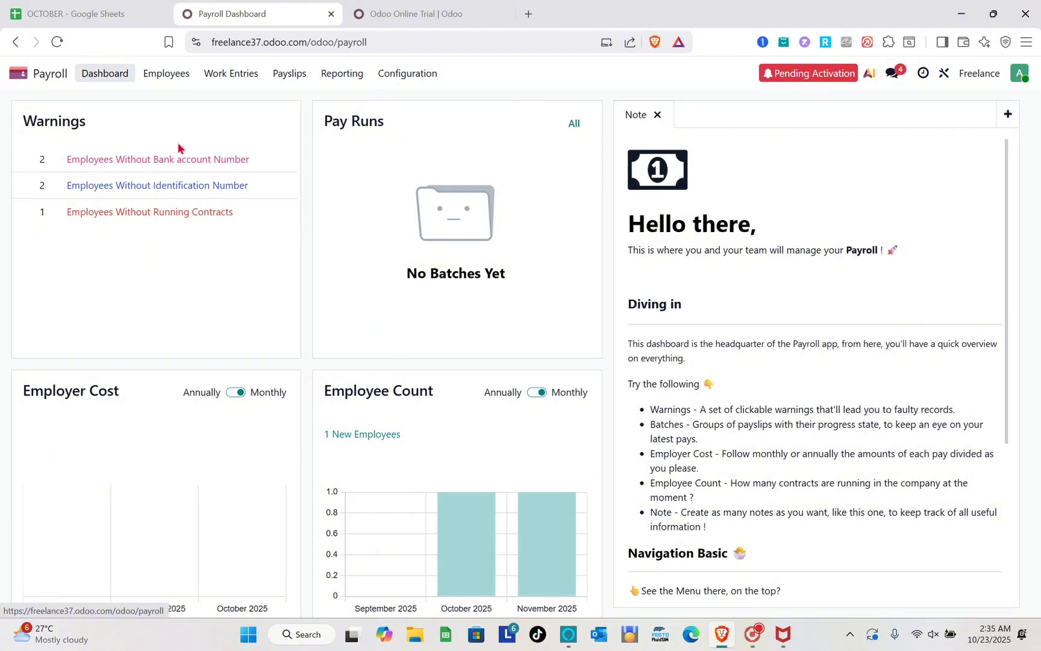
pyautogui.scroll(-1, 502, 208)
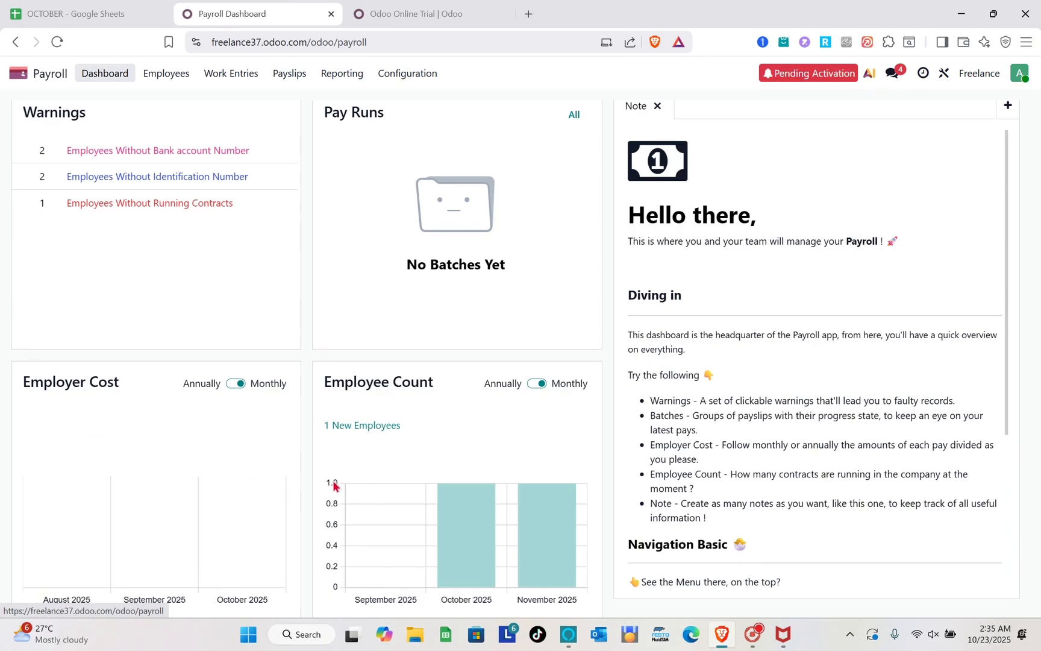
pyautogui.scroll(1, 384, 347)
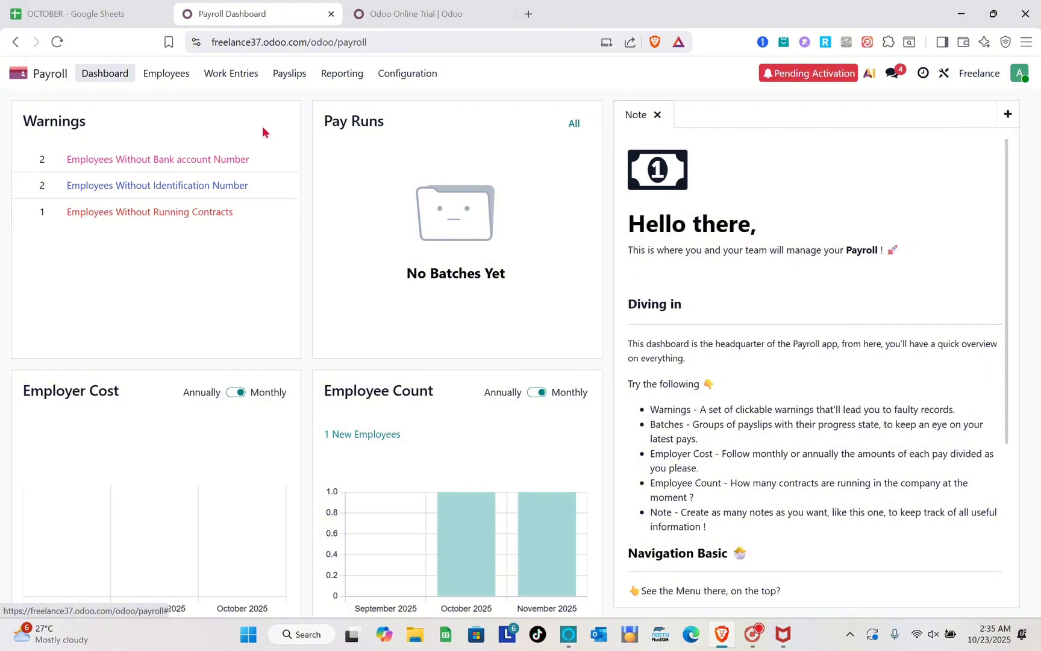
pyautogui.click(182, 84)
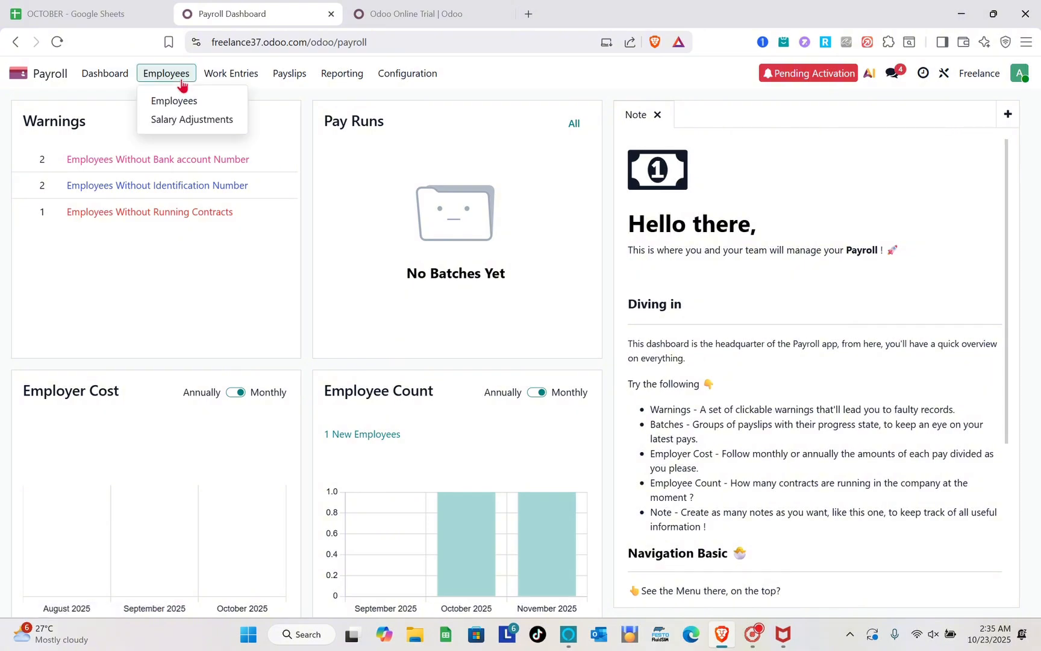
pyautogui.click(189, 100)
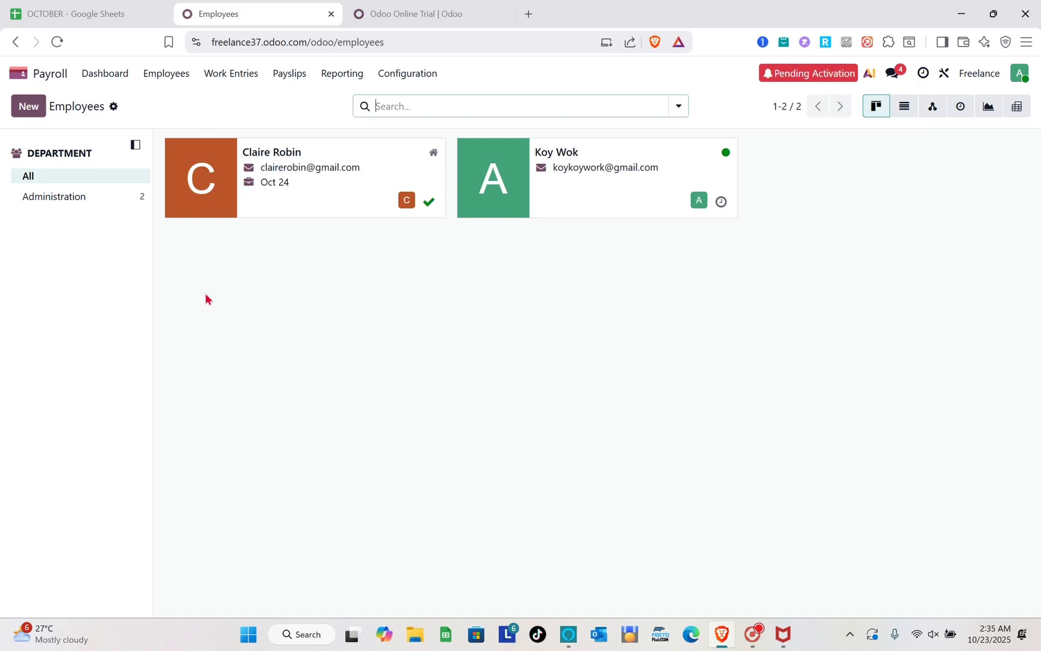
# View the Pay Runs page and look through the available payroll reports
pyautogui.click(277, 78)
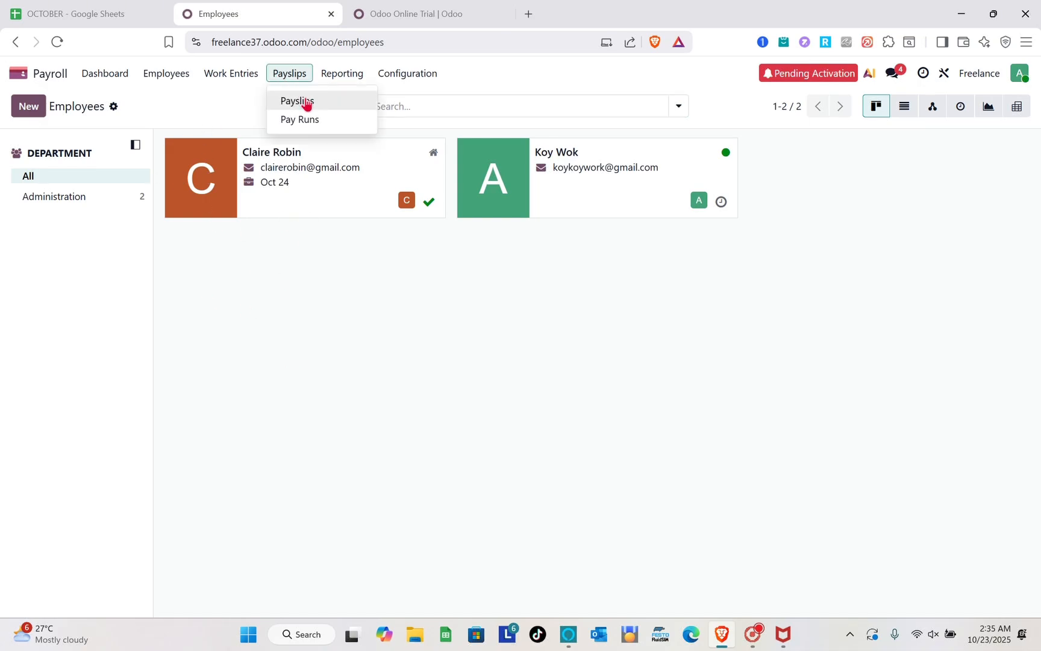
pyautogui.click(311, 121)
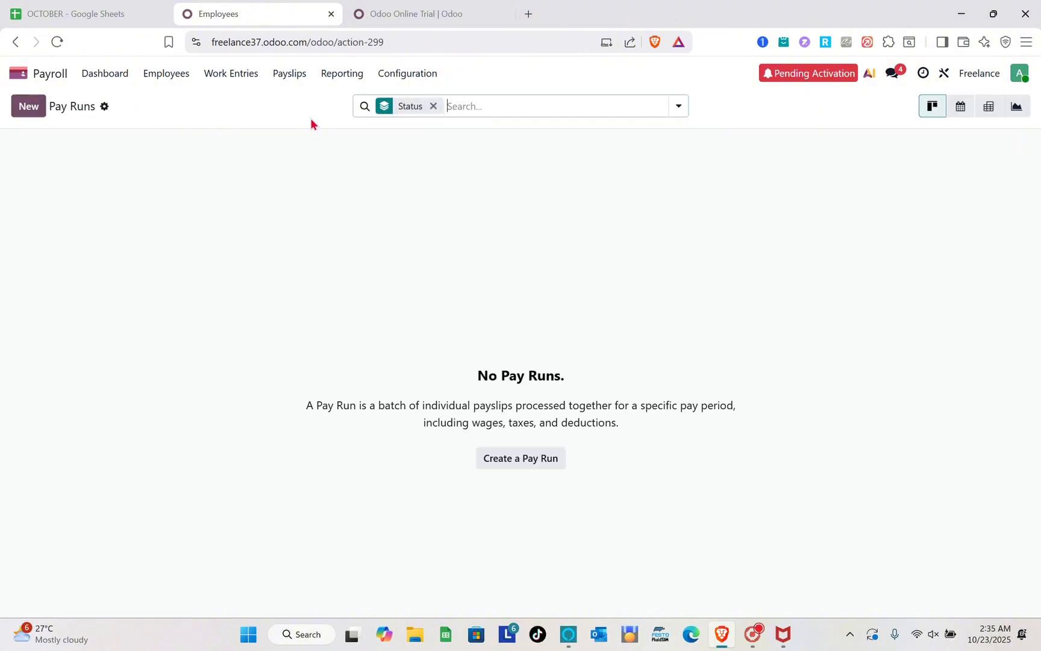
pyautogui.click(339, 79)
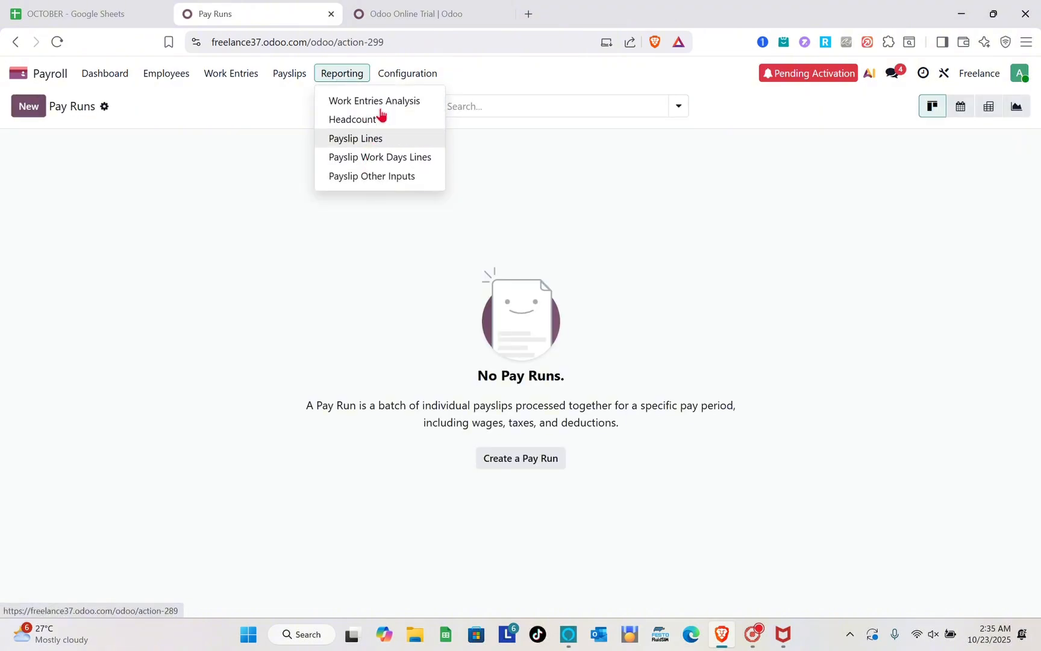
pyautogui.click(388, 79)
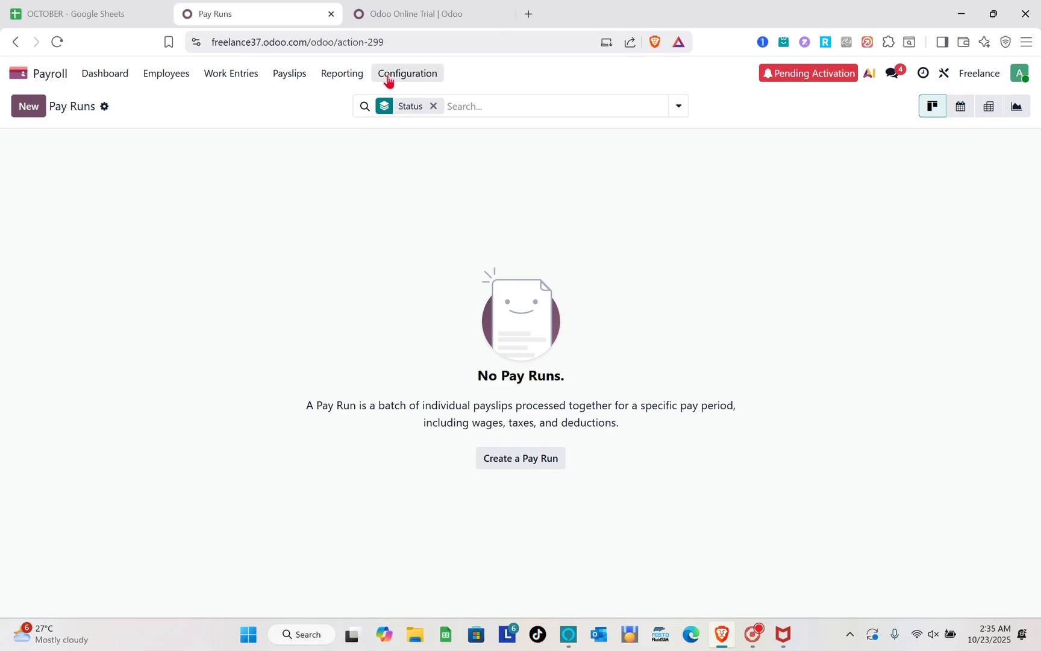
# Return to the home screen and reopen the Payroll app to review its dashboard
pyautogui.click(48, 76)
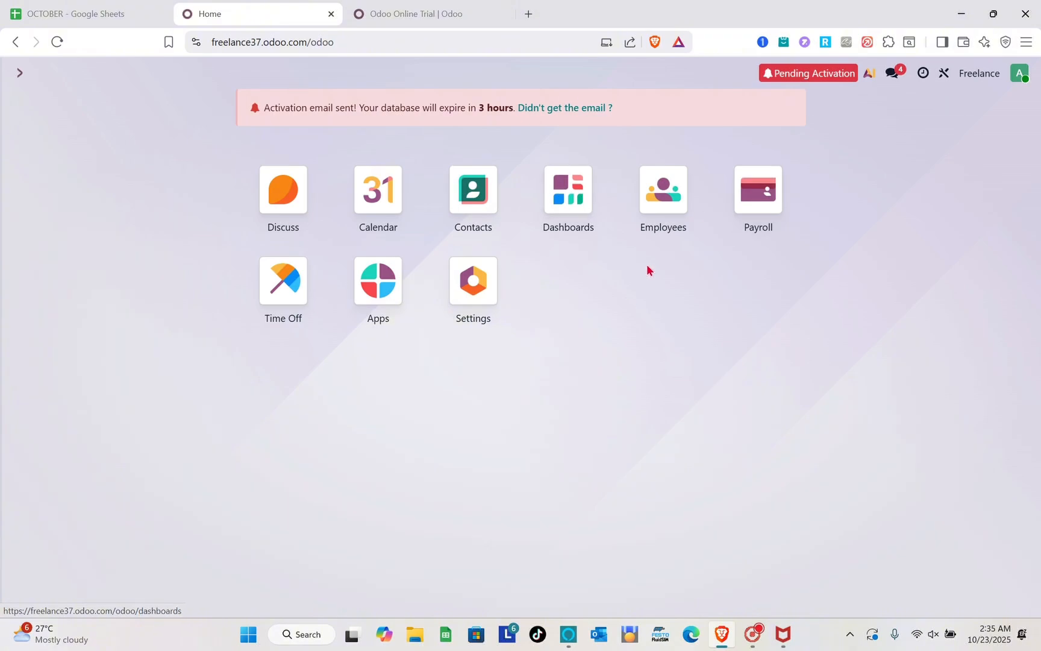
pyautogui.click(759, 227)
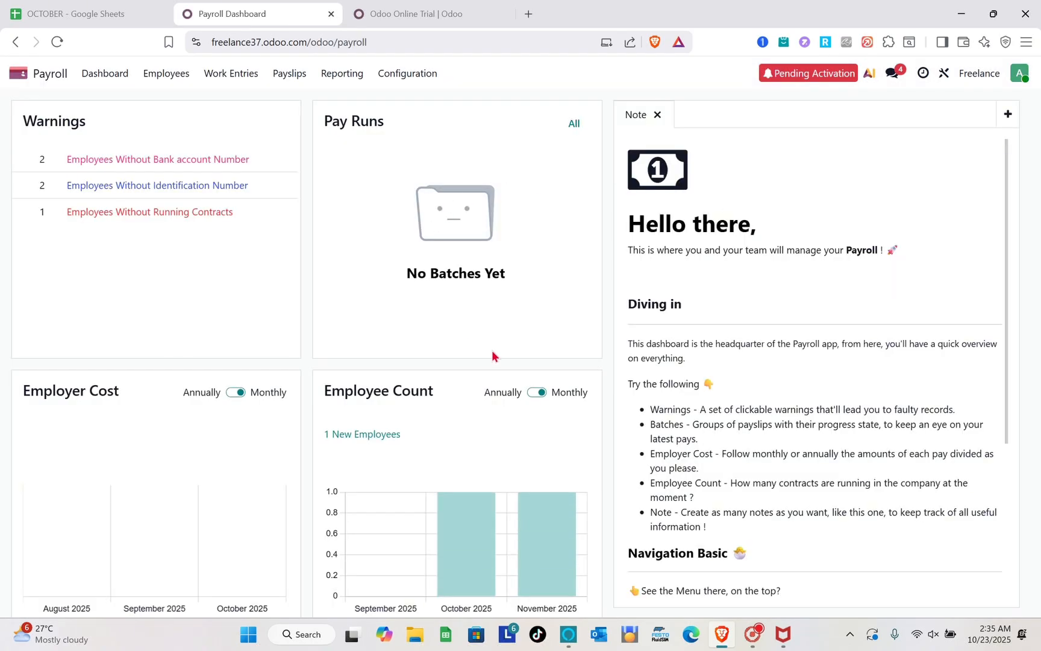
pyautogui.scroll(-1, 491, 356)
pyautogui.scroll(1, 493, 356)
# Open the employee's October 1–31 payslip from the payslips on their employee record
pyautogui.click(171, 74)
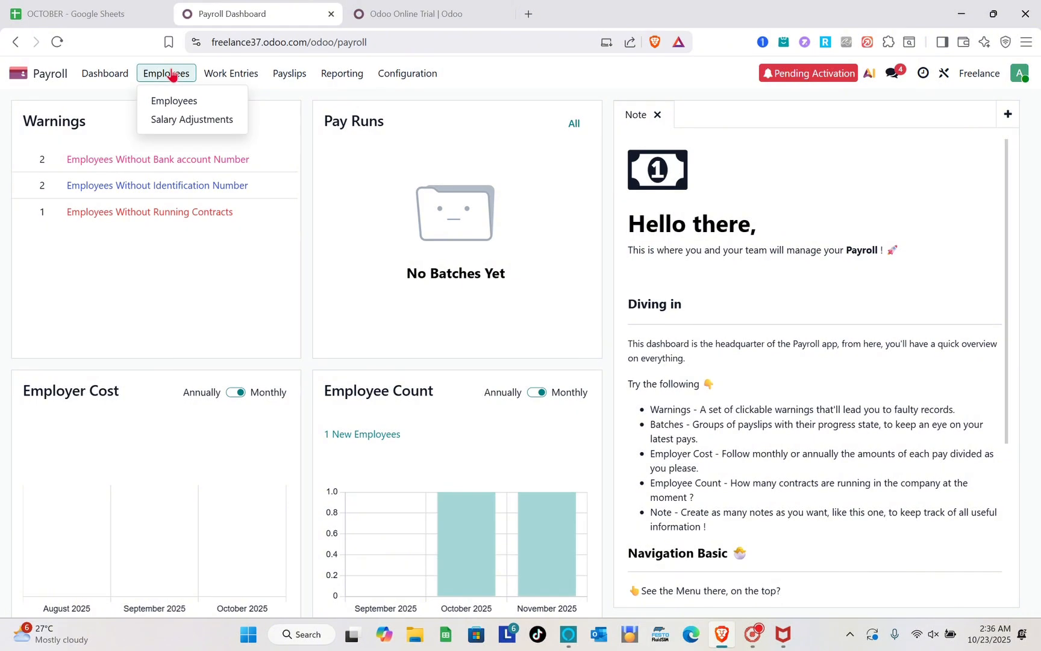
pyautogui.click(188, 101)
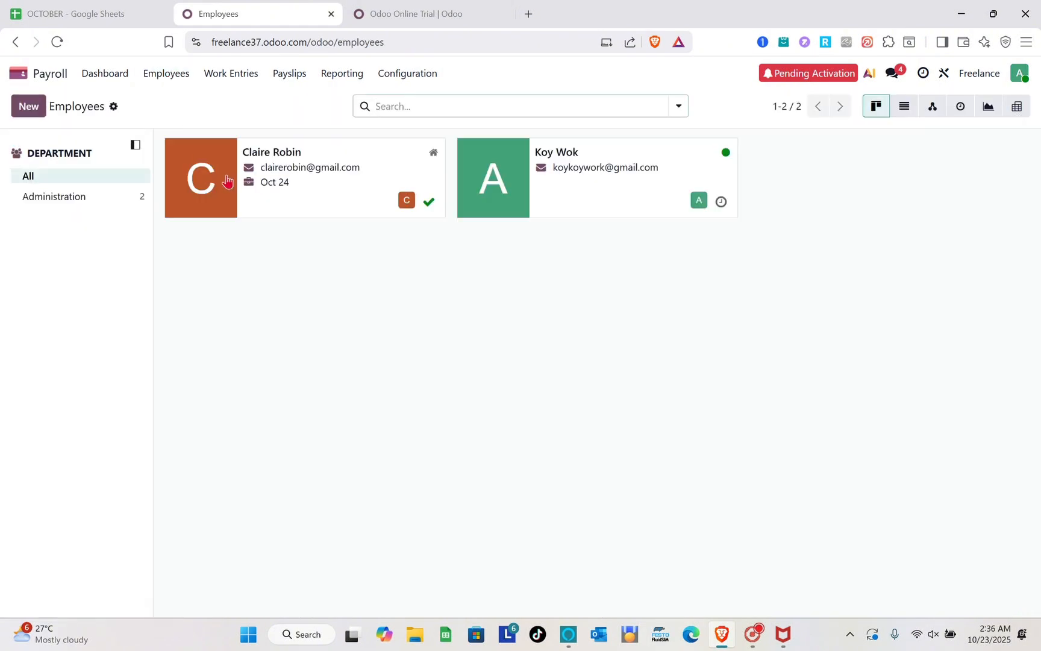
pyautogui.click(293, 156)
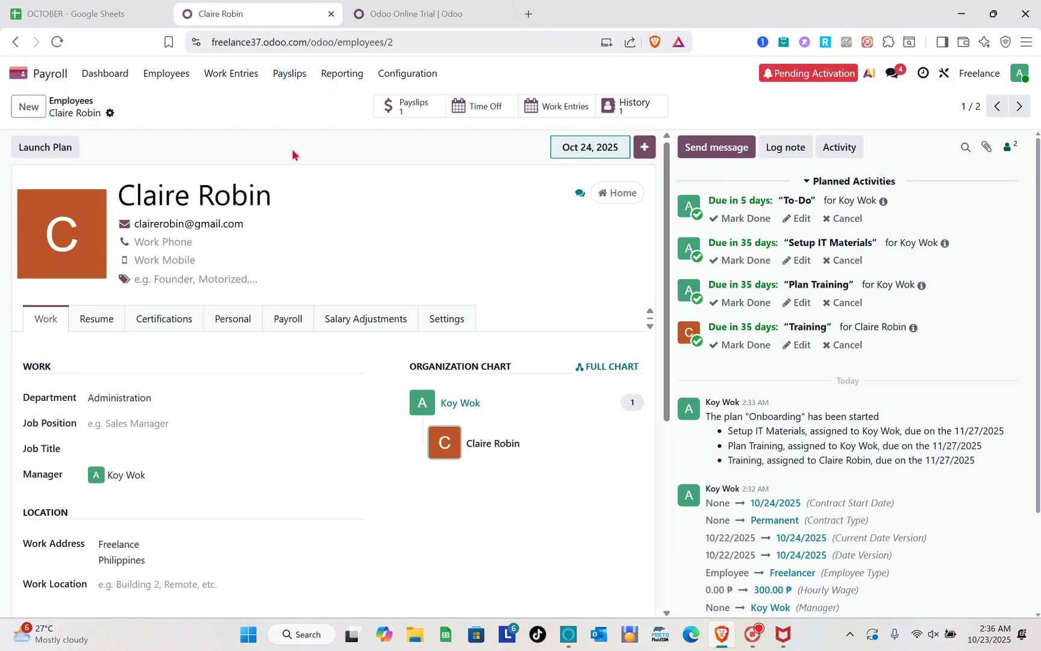
pyautogui.click(410, 106)
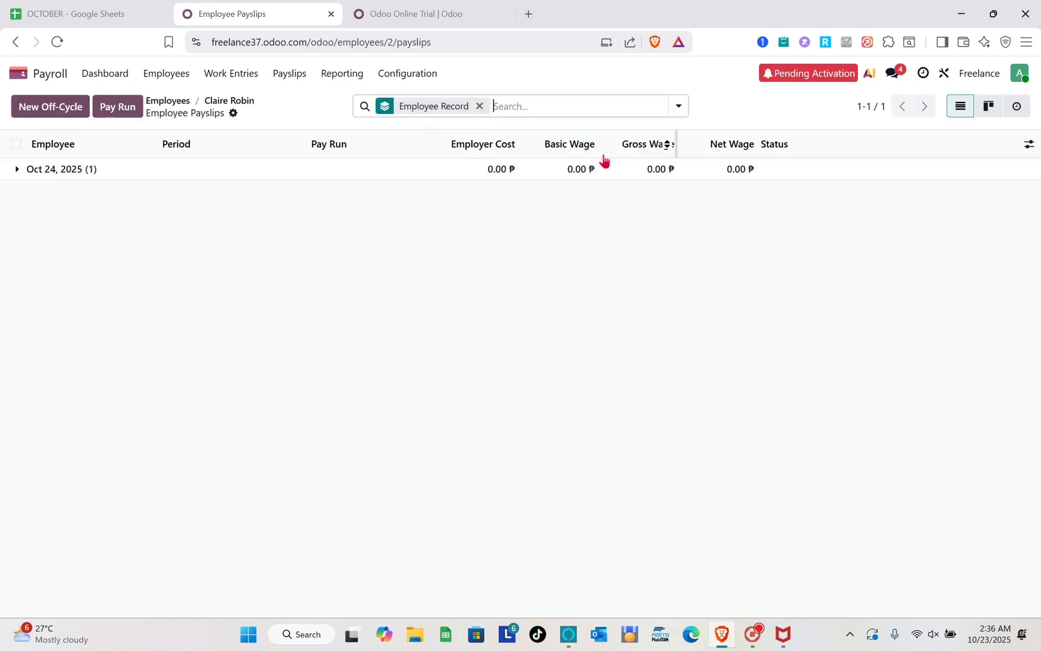
pyautogui.click(594, 170)
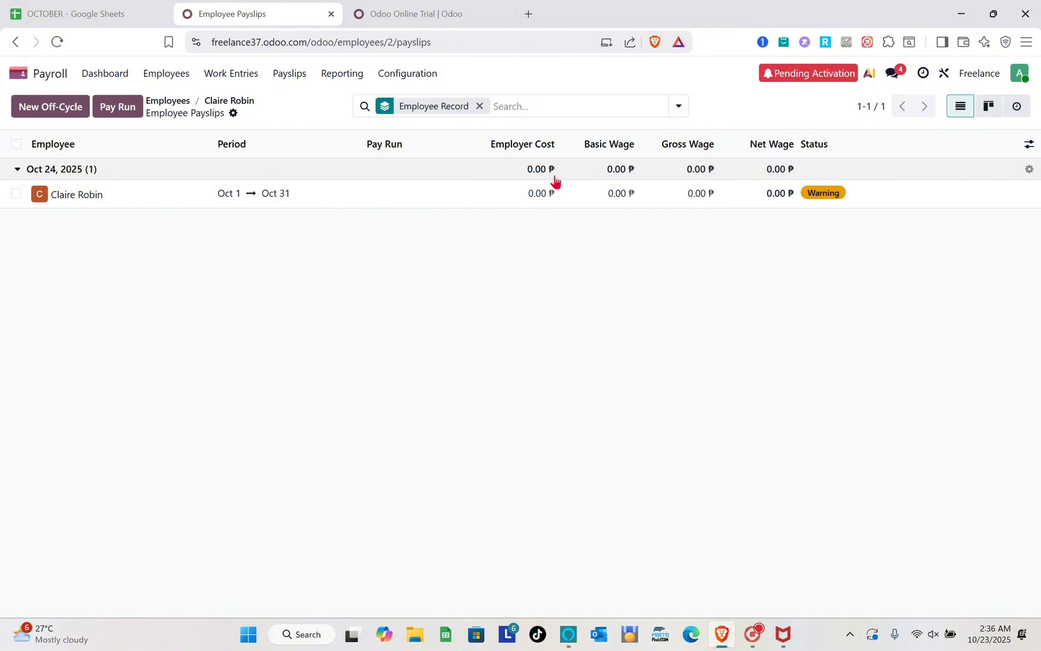
pyautogui.click(534, 194)
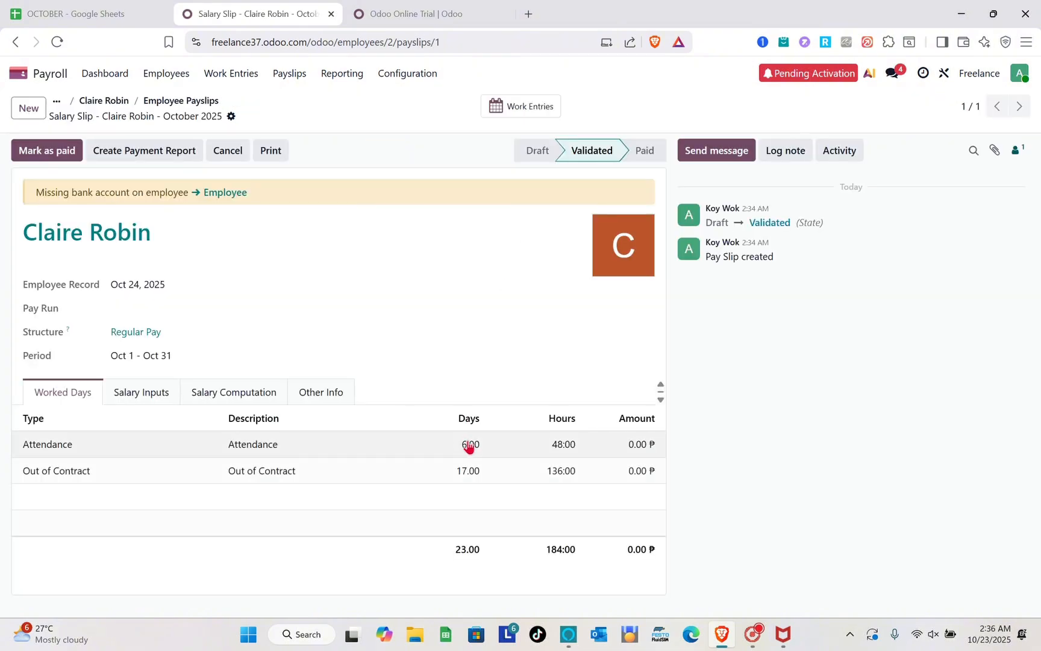
# Examine the Attendance amount in the payslip's worked days, reopening the payslip from the employee's payslip list
pyautogui.tripleClick(642, 451)
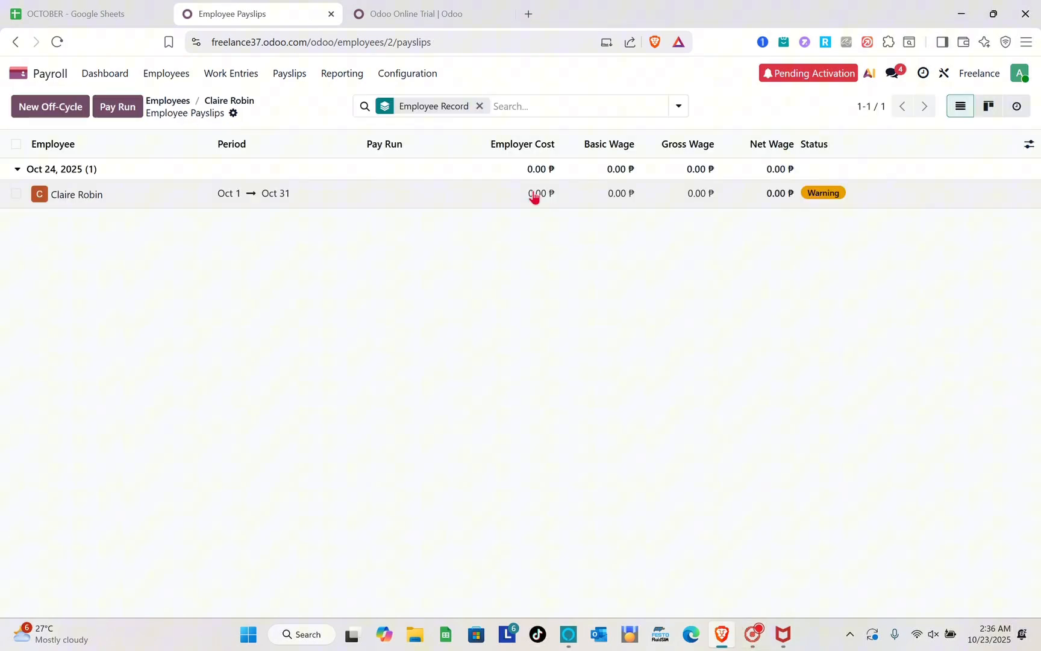
pyautogui.click(534, 193)
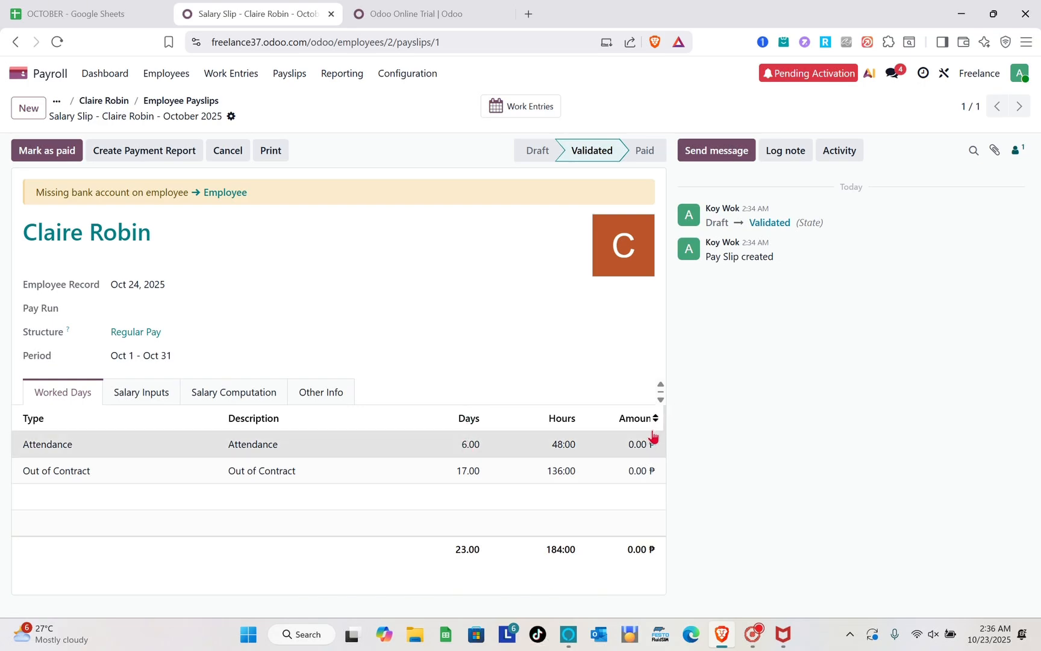
pyautogui.doubleClick(642, 451)
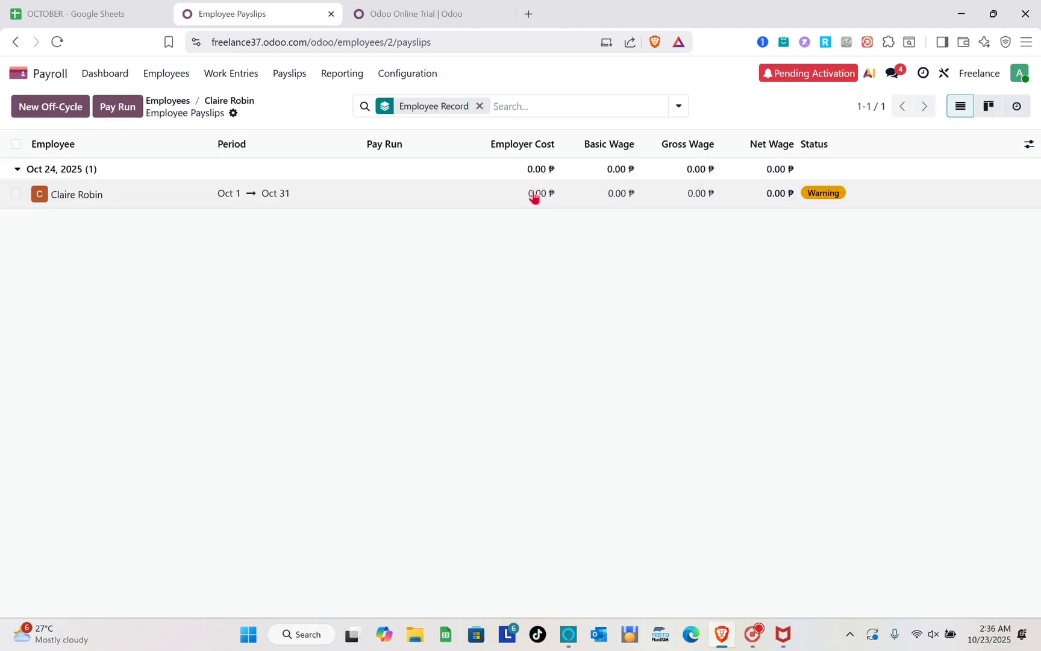
pyautogui.click(534, 195)
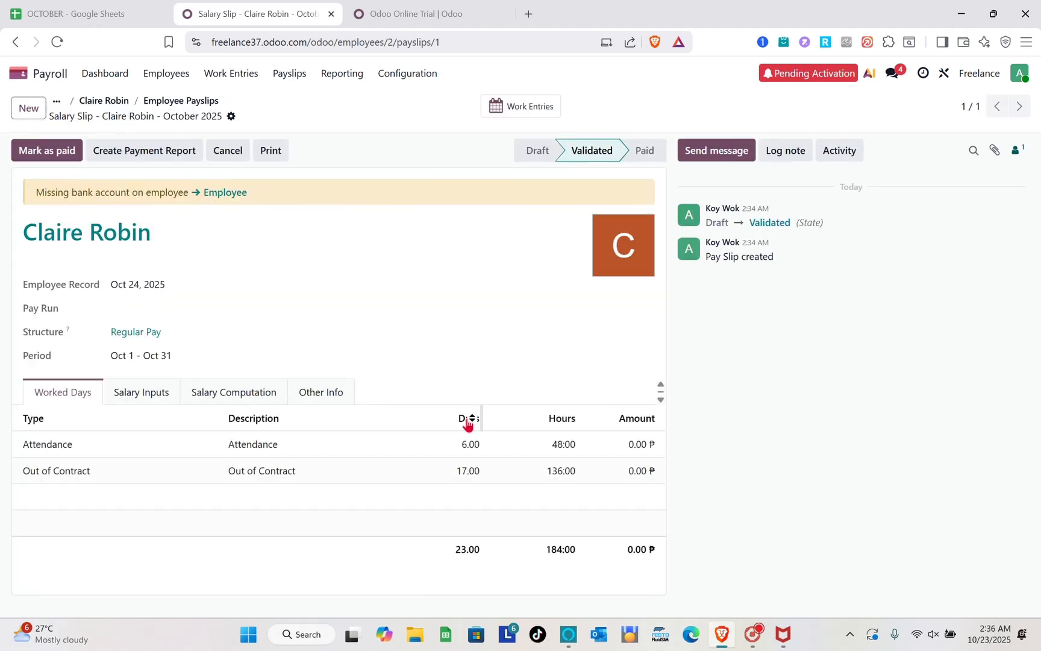